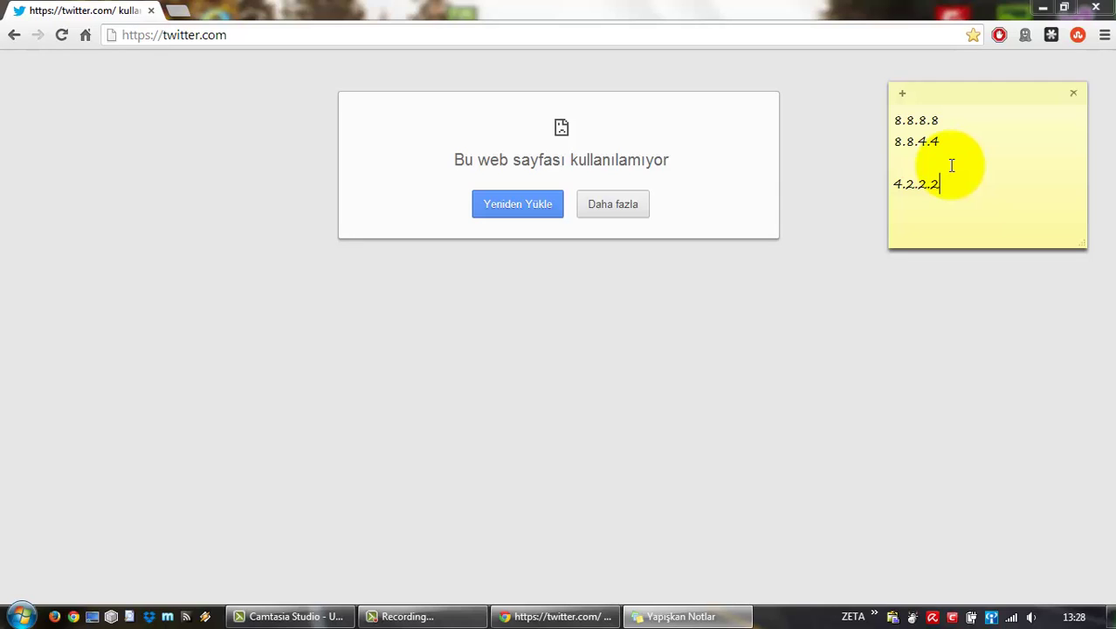
# - Add the alternative DNS address 4.2.2.1 below 4.2.2.2 in the sticky note and return to the browser
pyautogui.write('4.2.2.1')
pyautogui.moveTo(894, 120); pyautogui.dragTo(939, 141)
pyautogui.click(971, 150)
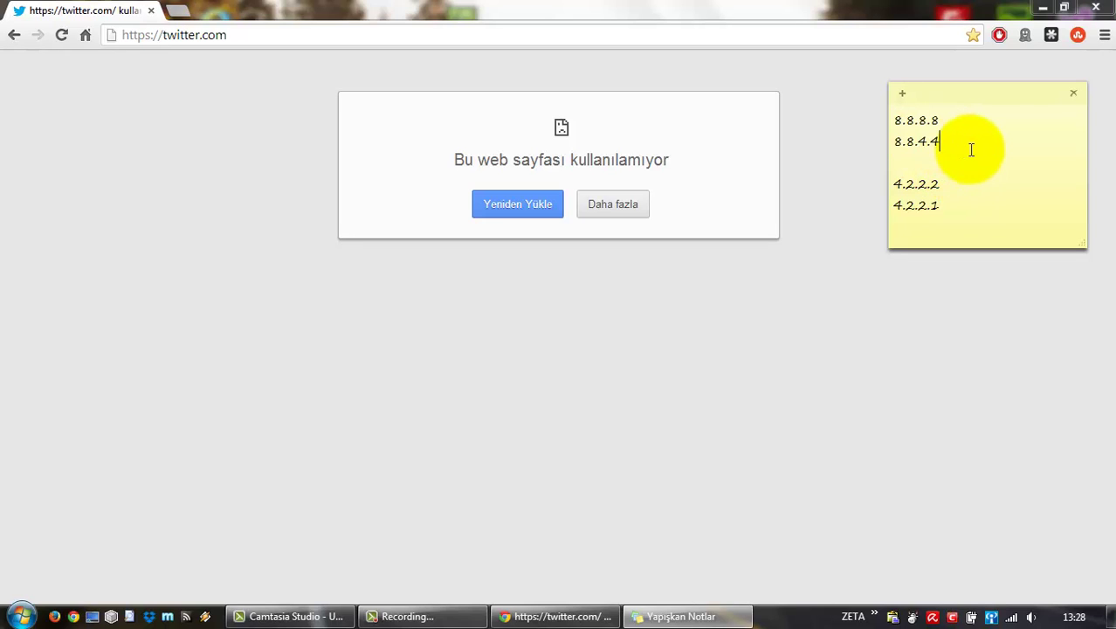
pyautogui.click(724, 282)
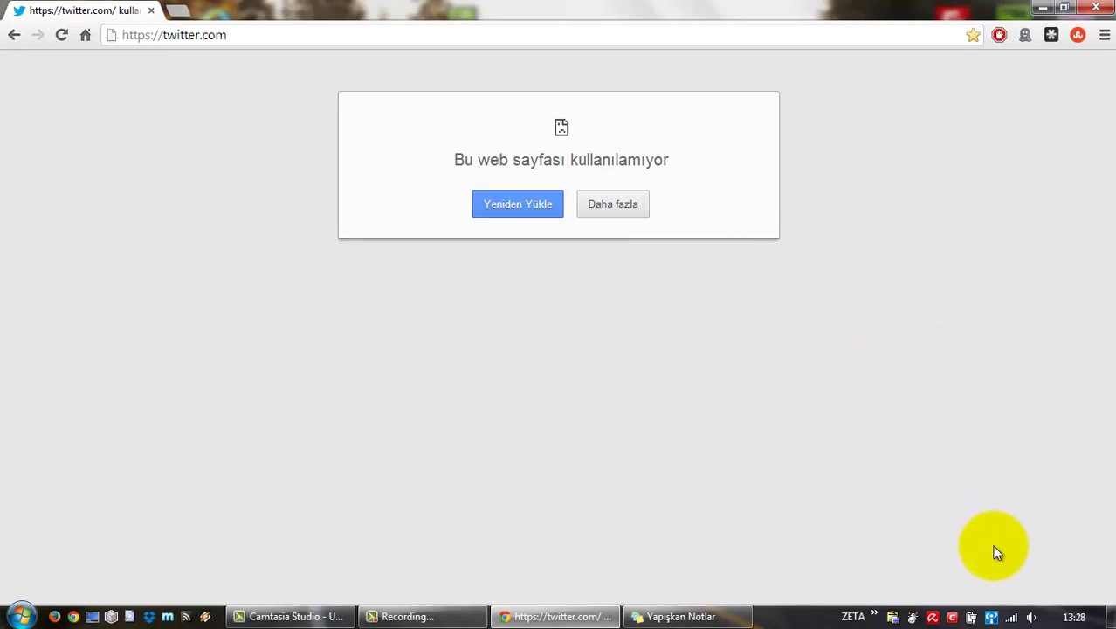
pyautogui.click(1012, 618)
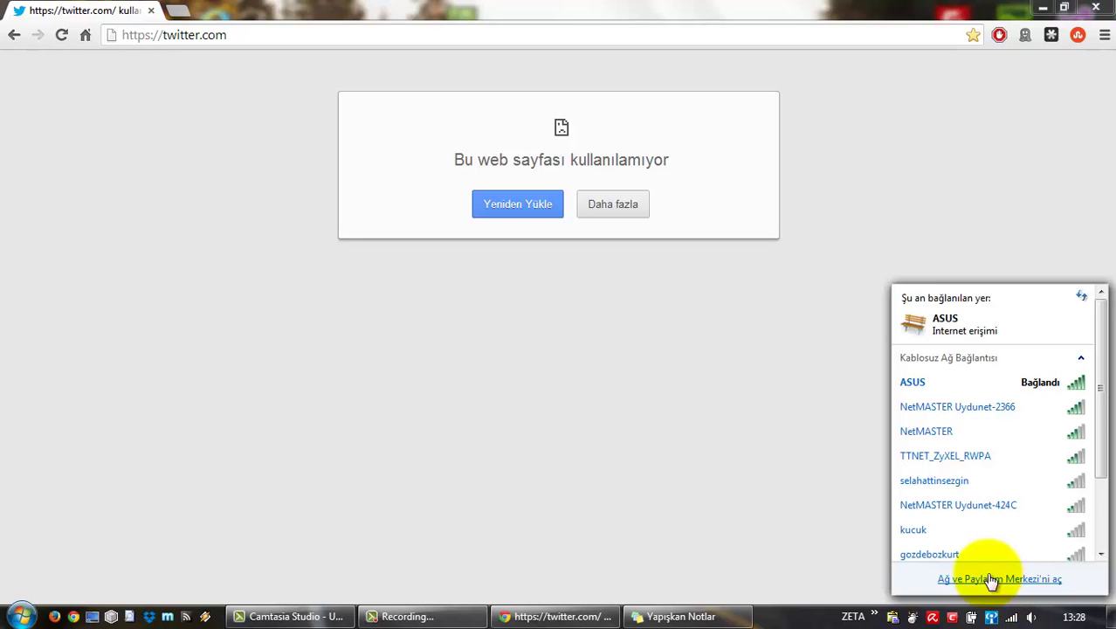
pyautogui.click(776, 505)
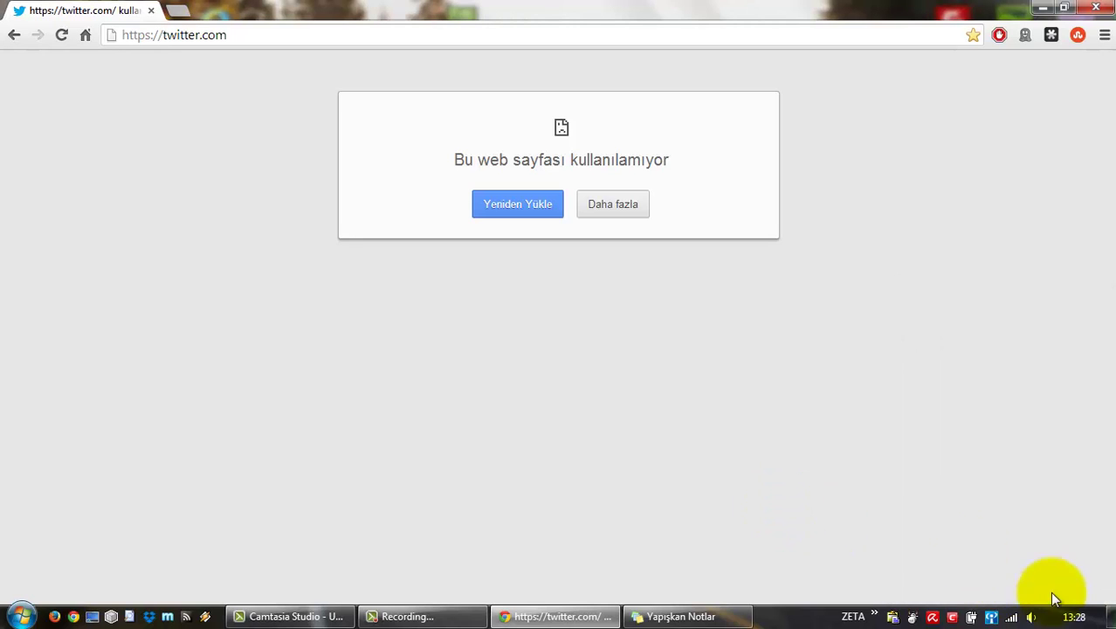
pyautogui.rightClick(1011, 620)
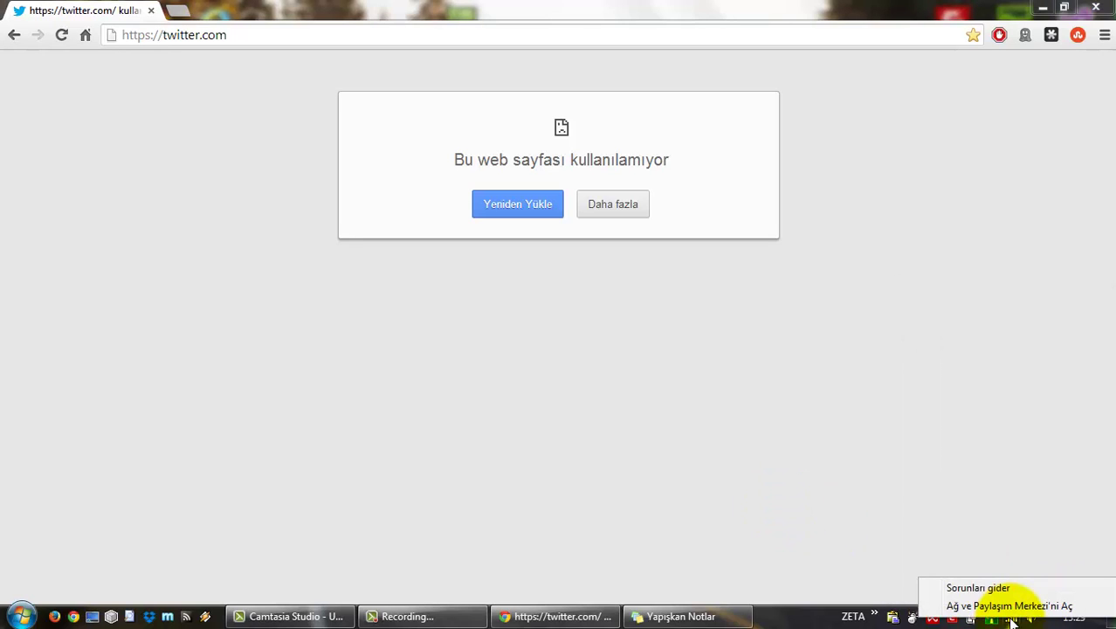
pyautogui.click(994, 503)
# - Open the wireless connection's status window through the Control Panel's Network and Sharing Center
pyautogui.click(17, 616)
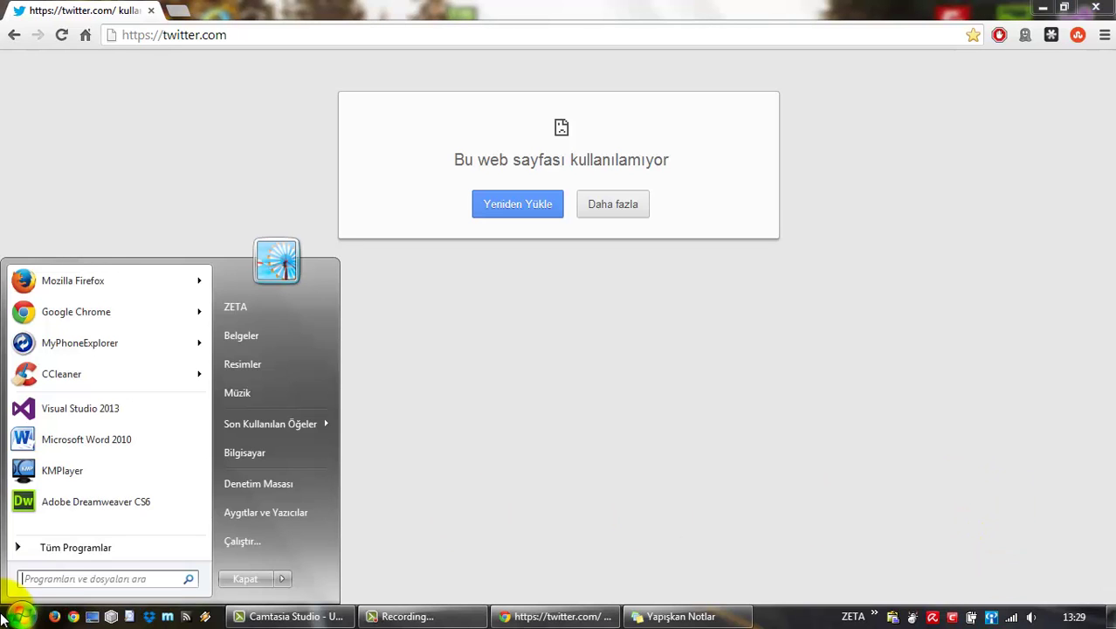
pyautogui.click(267, 486)
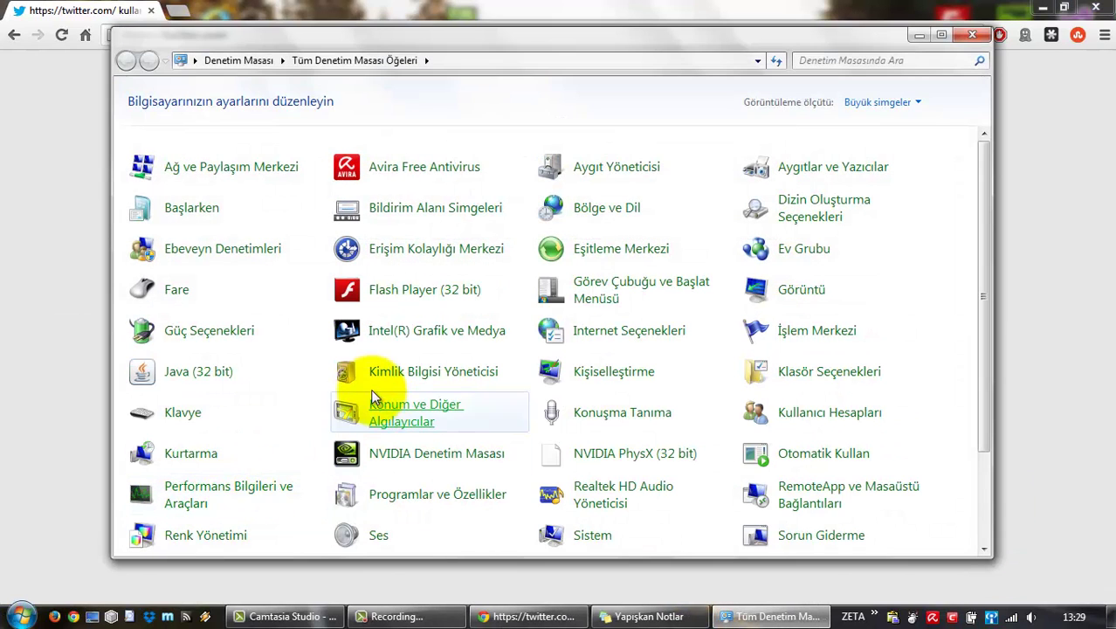
pyautogui.click(260, 172)
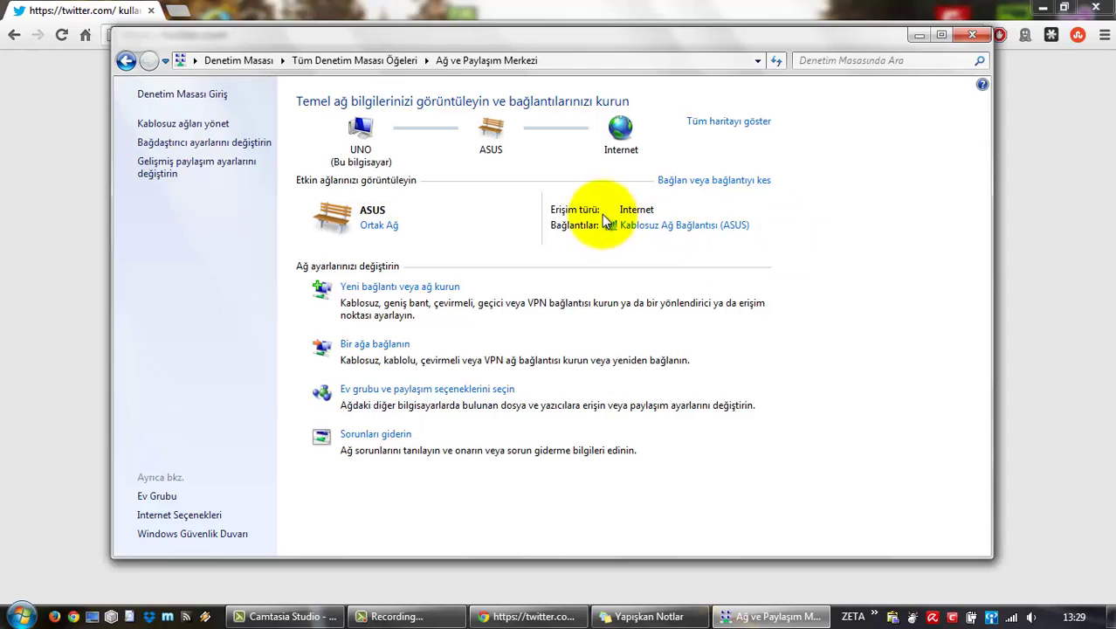
pyautogui.click(656, 229)
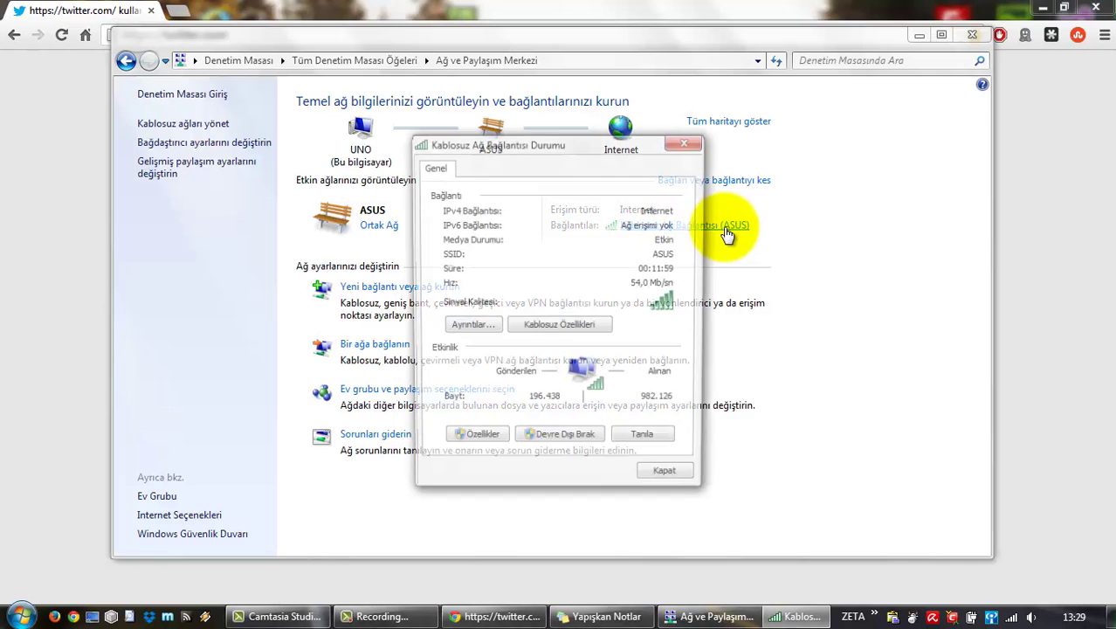
# - Open the Internet Protocol Version 4 (TCP/IPv4) properties of the wireless connection
pyautogui.moveTo(609, 154); pyautogui.dragTo(860, 157)
pyautogui.click(725, 450)
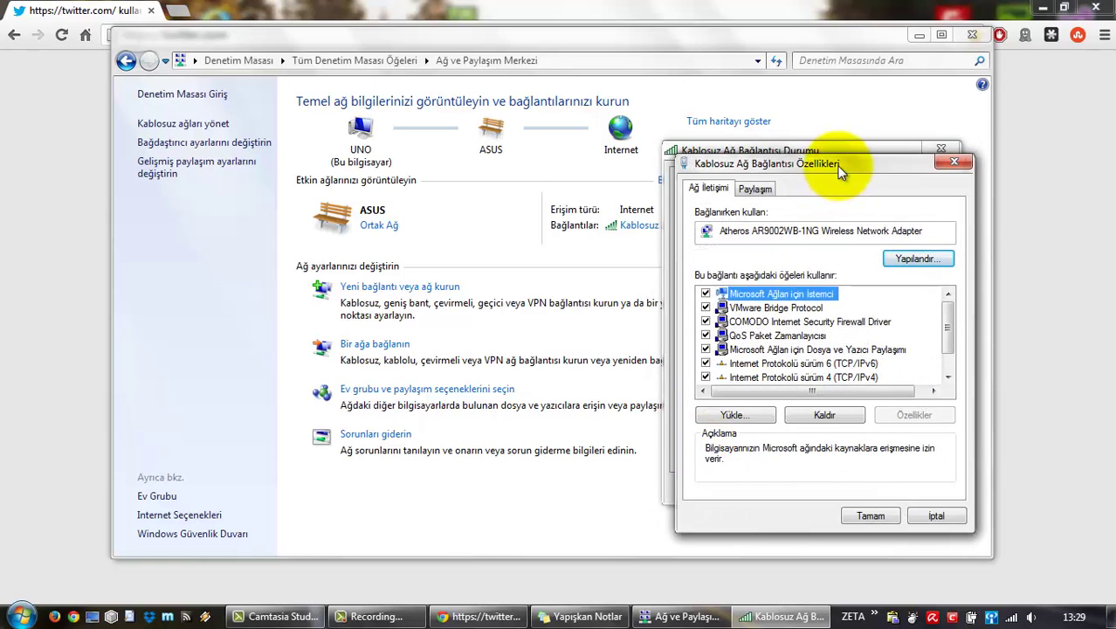
pyautogui.moveTo(838, 166); pyautogui.dragTo(781, 125)
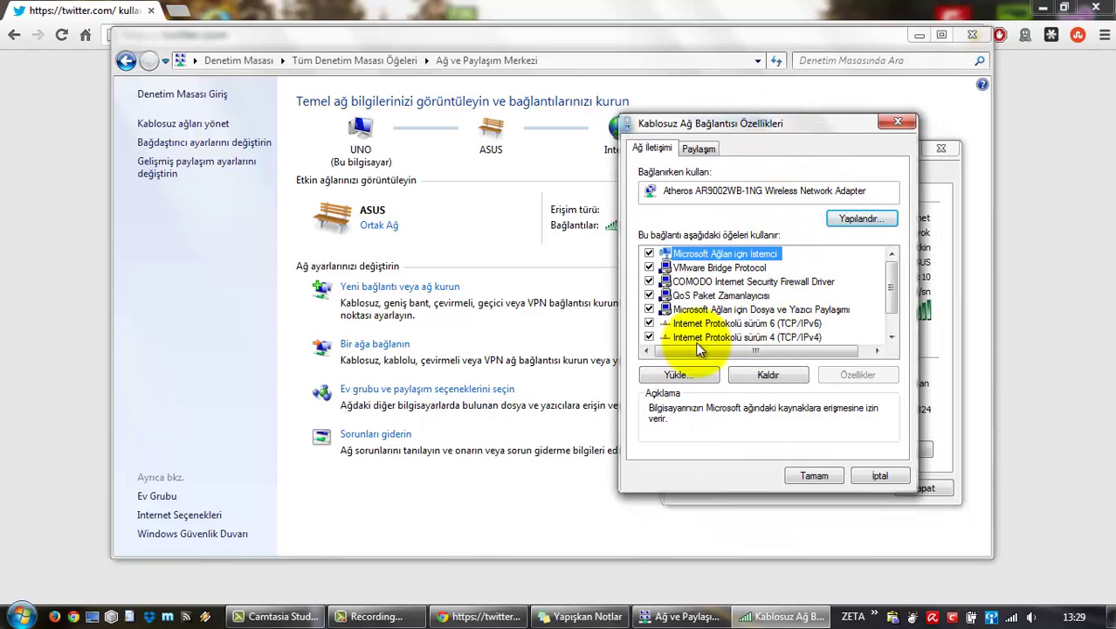
pyautogui.click(790, 339)
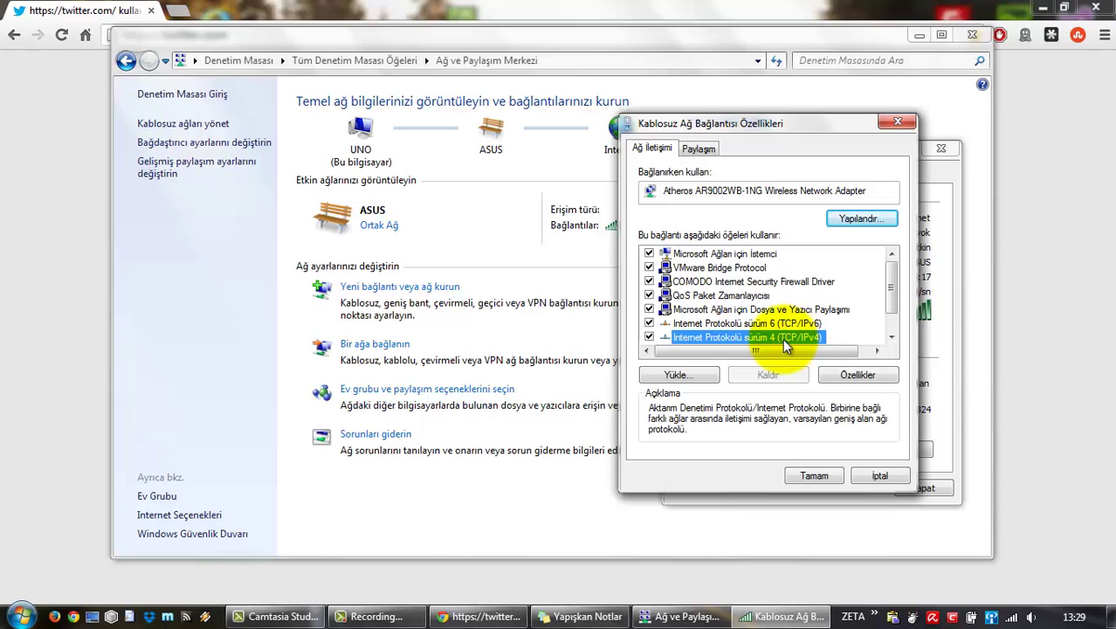
pyautogui.doubleClick(783, 338)
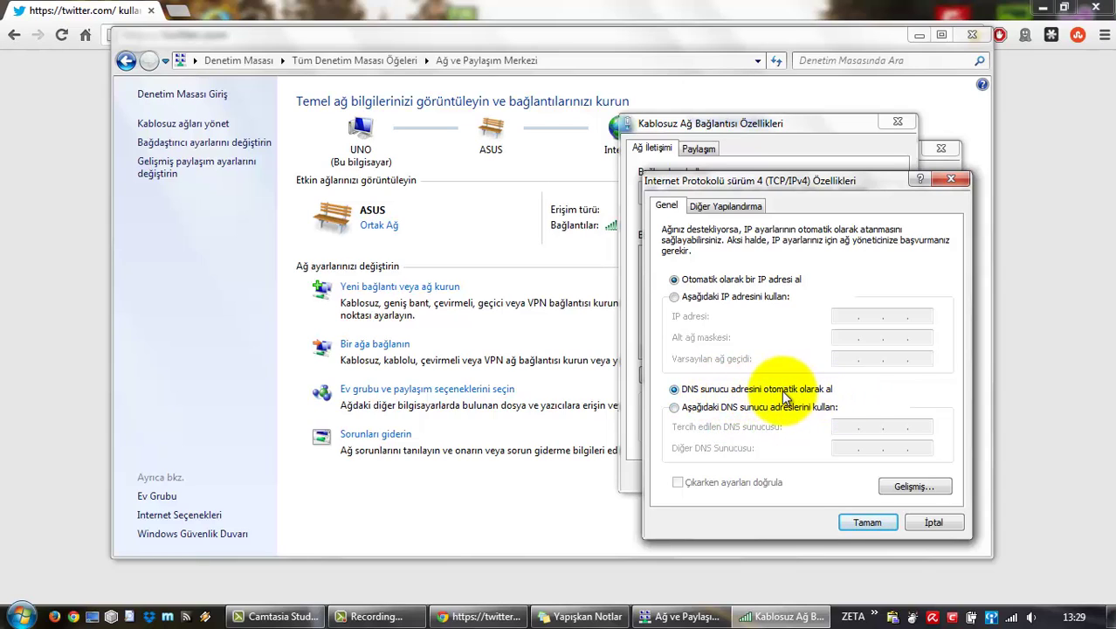
# - Switch to manual DNS servers with 8.8.8.8 as preferred and 8.8.4.4 as alternate, and accept the IPv4 settings
pyautogui.click(687, 411)
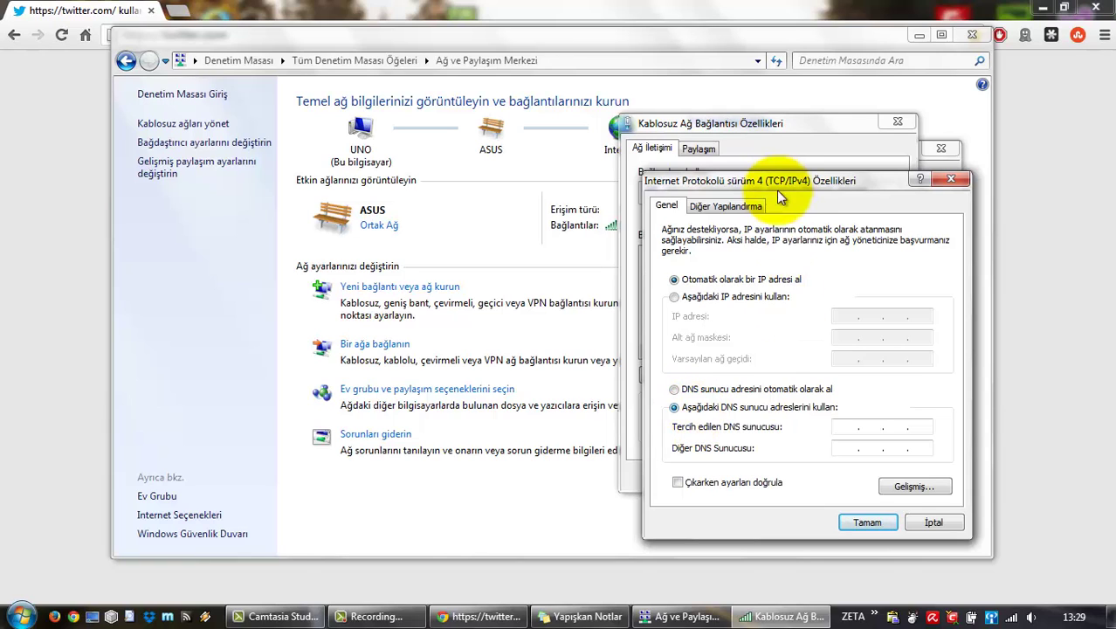
pyautogui.moveTo(769, 183); pyautogui.dragTo(479, 135)
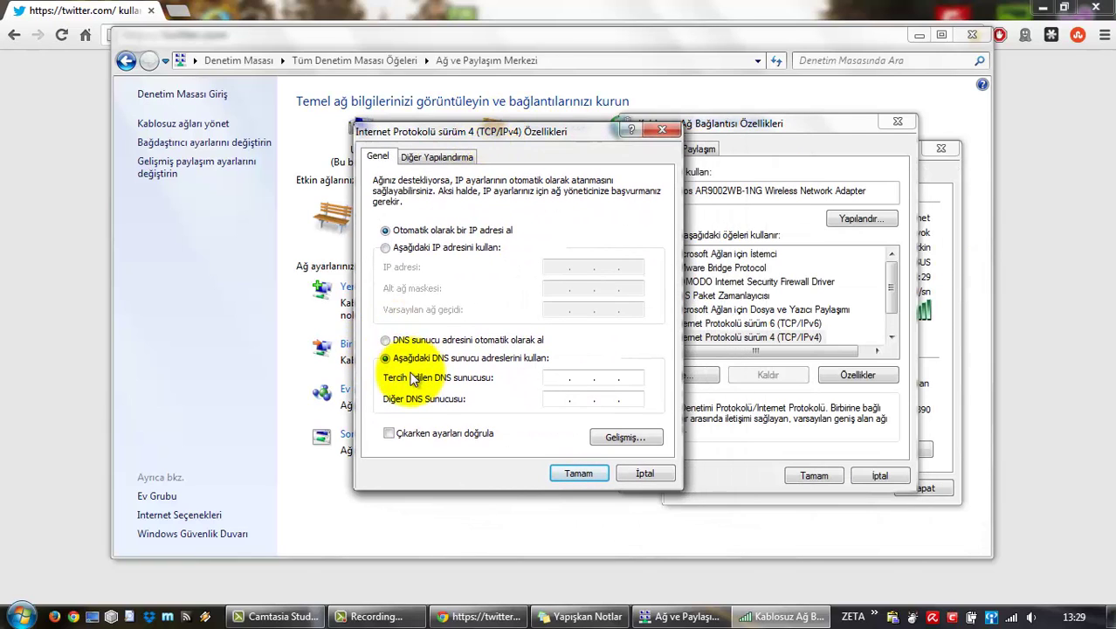
pyautogui.click(585, 615)
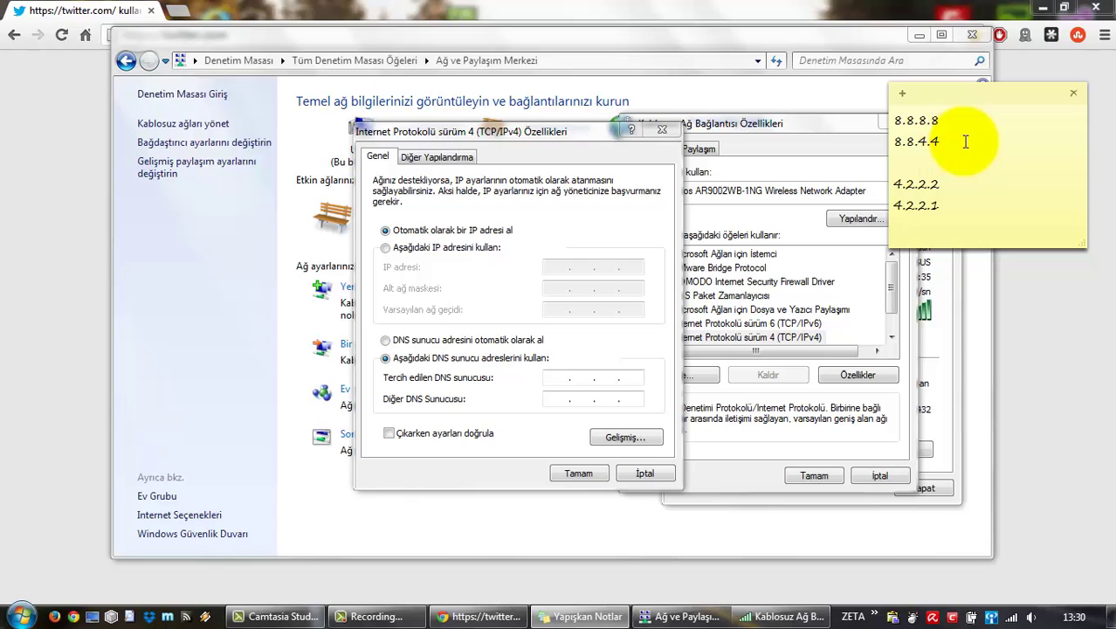
pyautogui.click(556, 377)
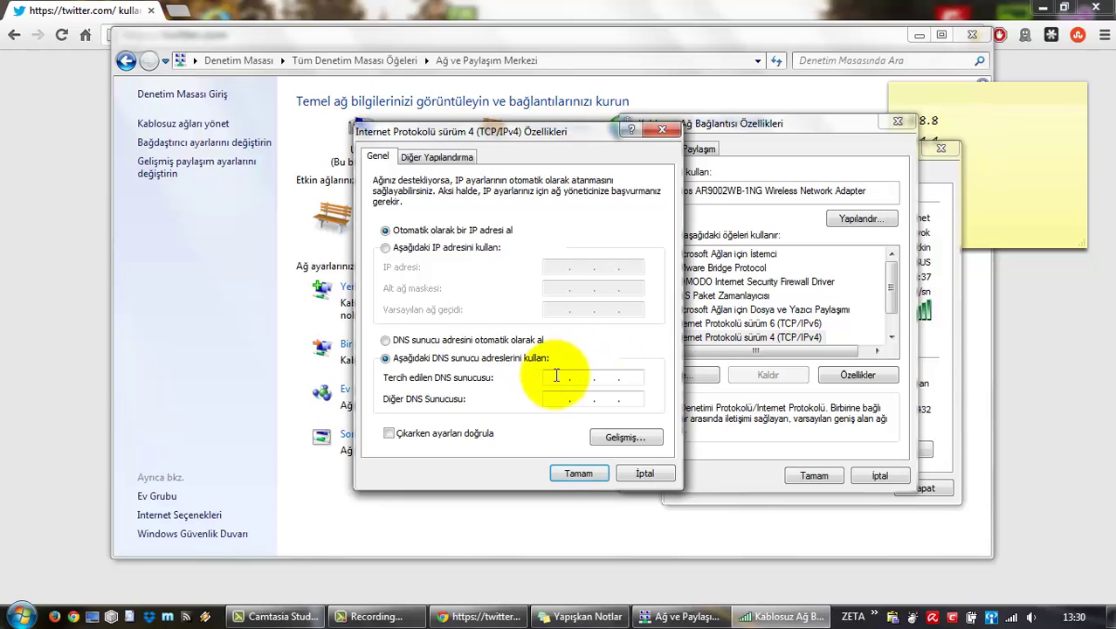
pyautogui.write('8.8.8.8')
pyautogui.click(556, 398)
pyautogui.write('8.8.4.4')
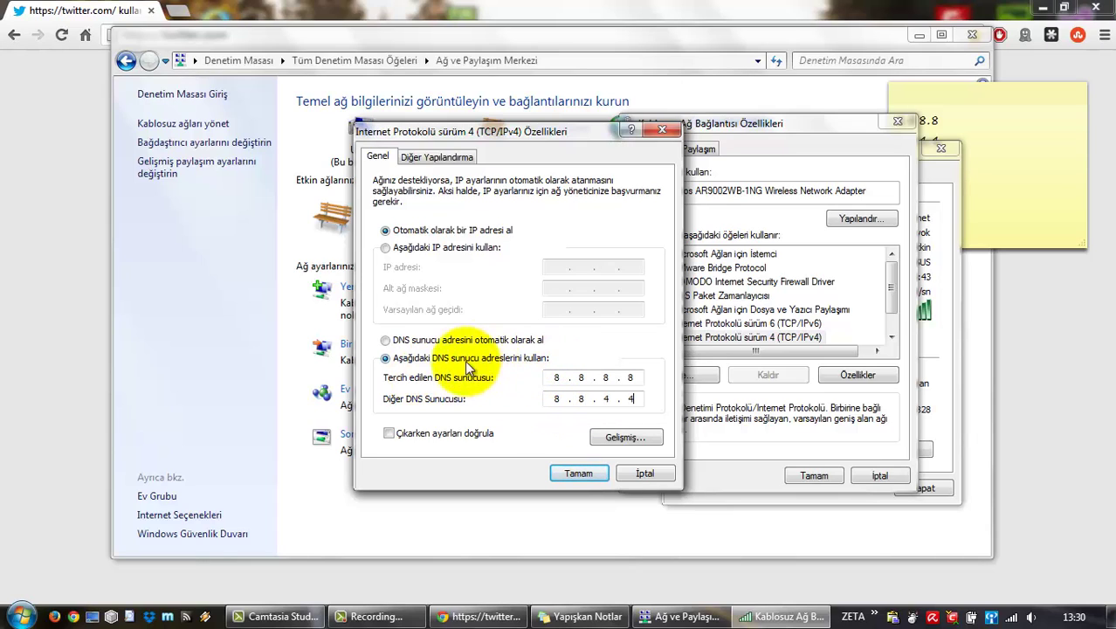
pyautogui.click(993, 127)
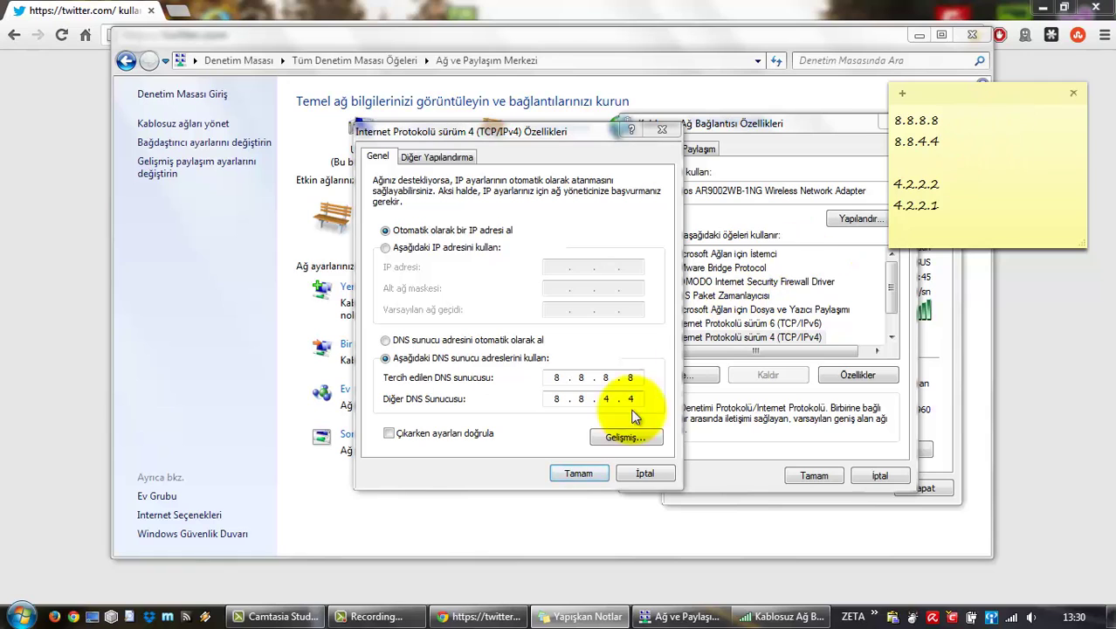
pyautogui.click(586, 473)
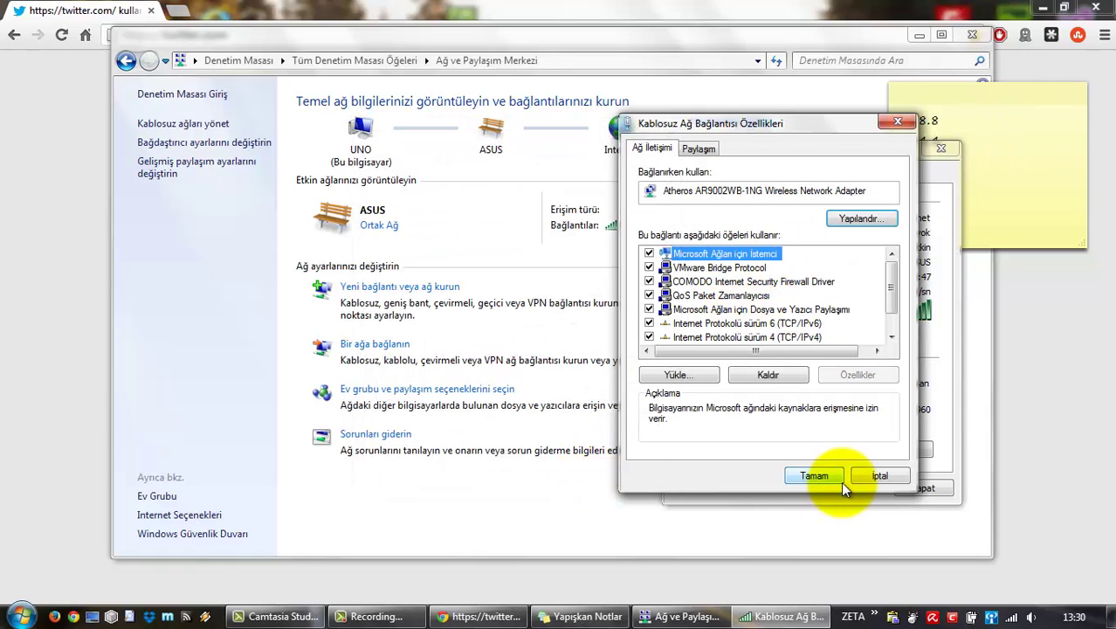
# - Confirm the wireless connection properties and close the connection status and Network and Sharing Center windows
pyautogui.click(831, 475)
pyautogui.click(923, 487)
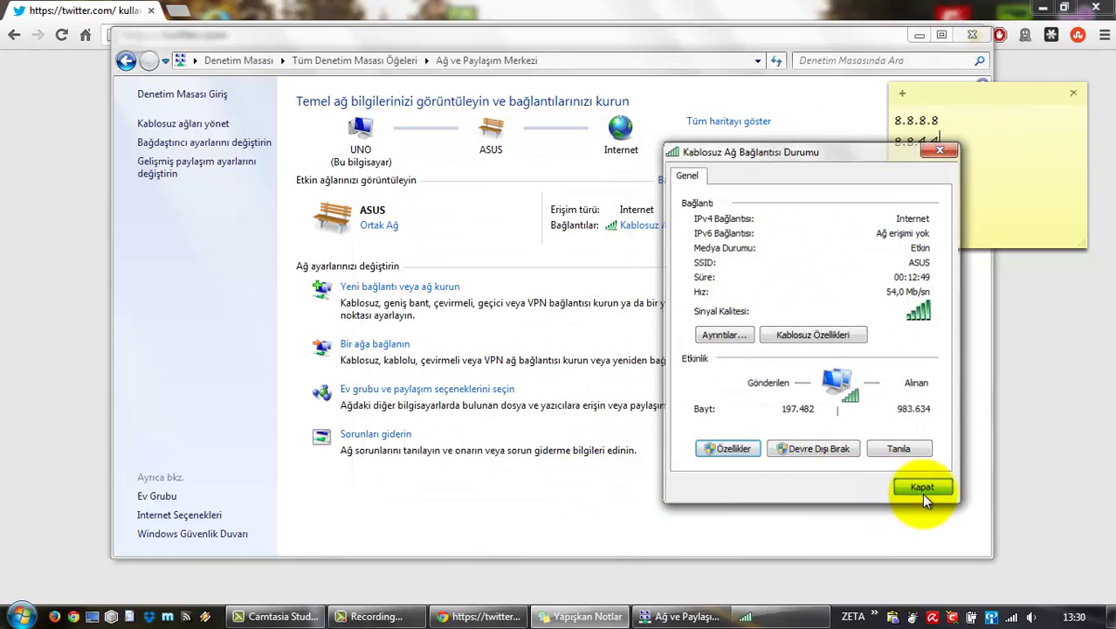
pyautogui.click(832, 37)
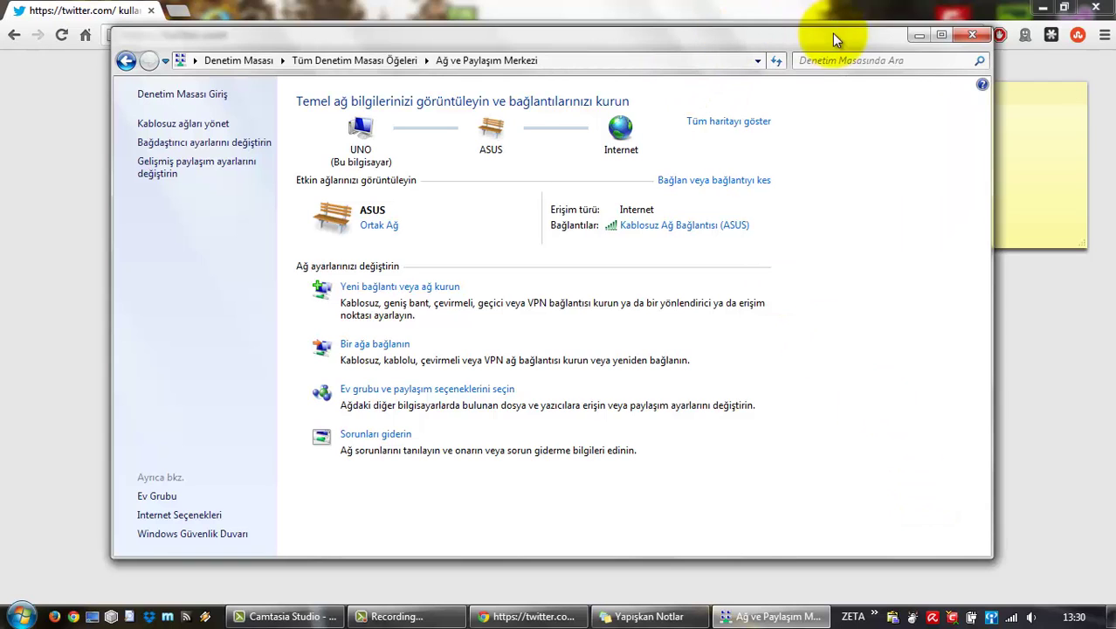
pyautogui.click(972, 35)
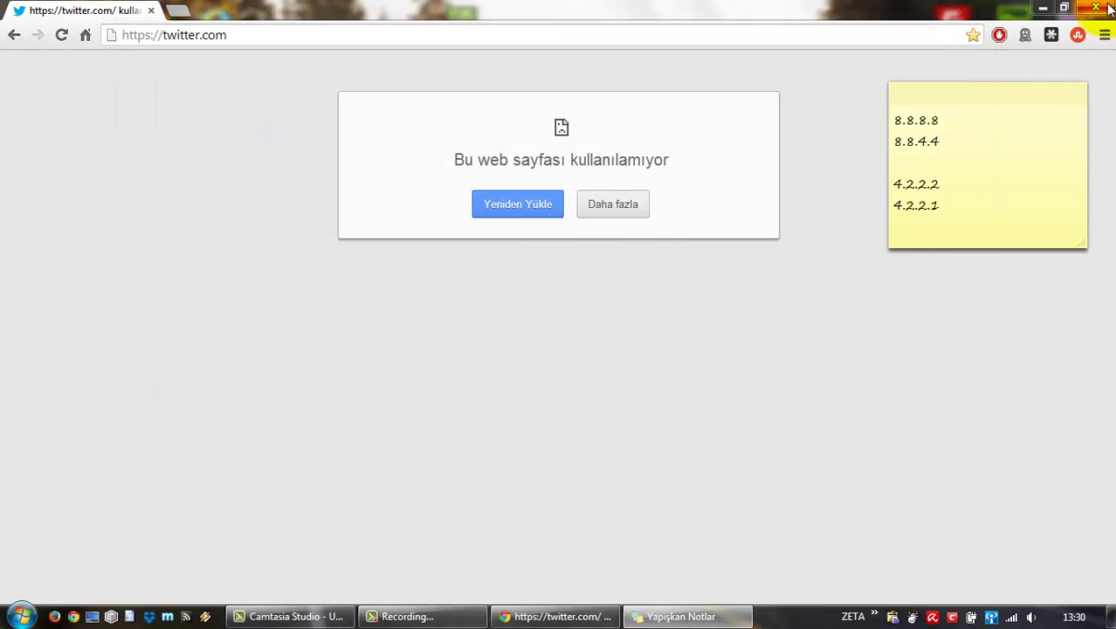
# - Restart Chrome and load twitter.com to check access with the changed DNS settings
pyautogui.click(1102, 7)
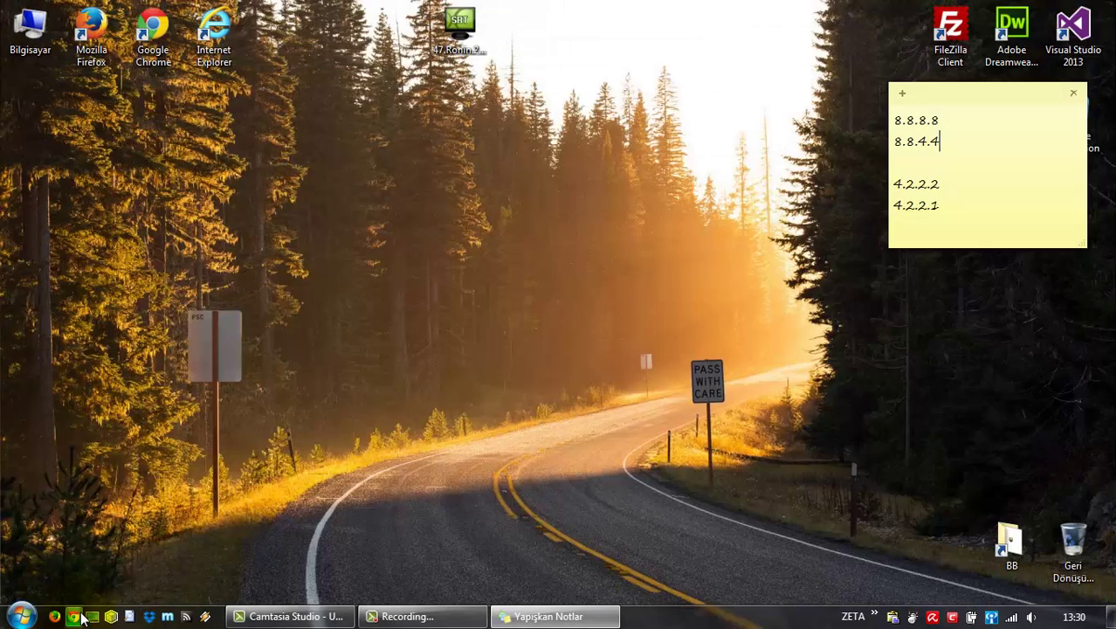
pyautogui.click(80, 617)
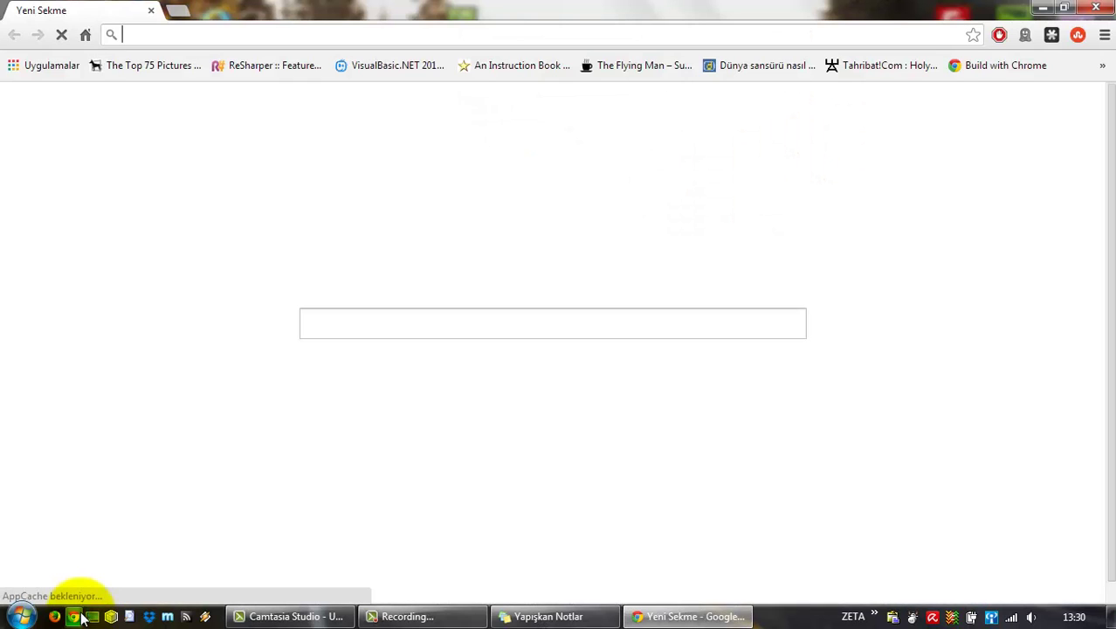
pyautogui.write('twitter.com')
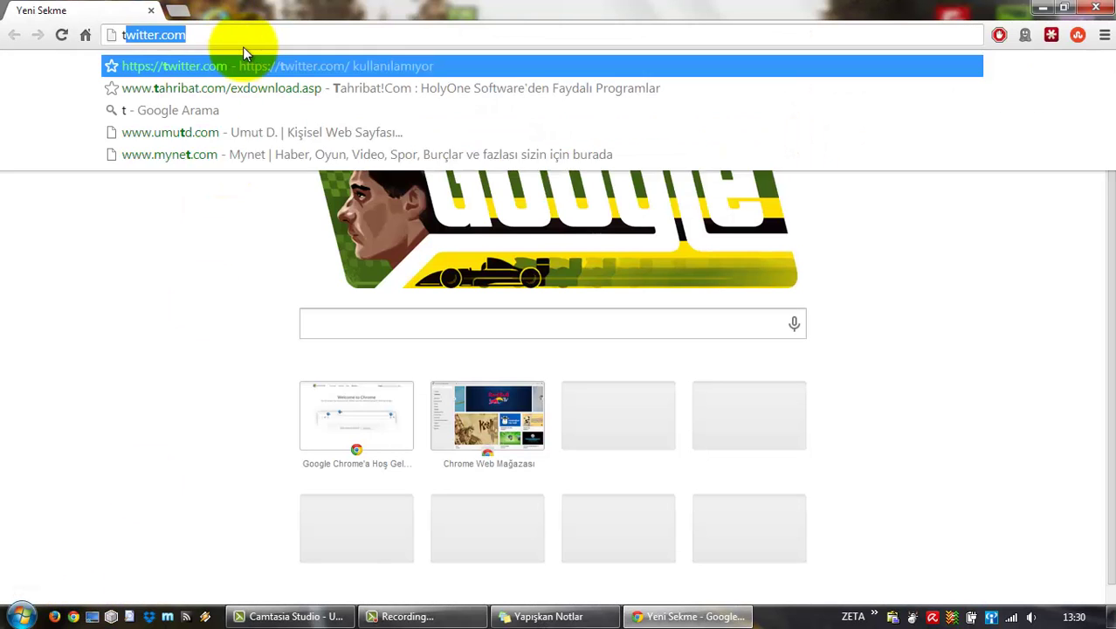
pyautogui.press('Return')
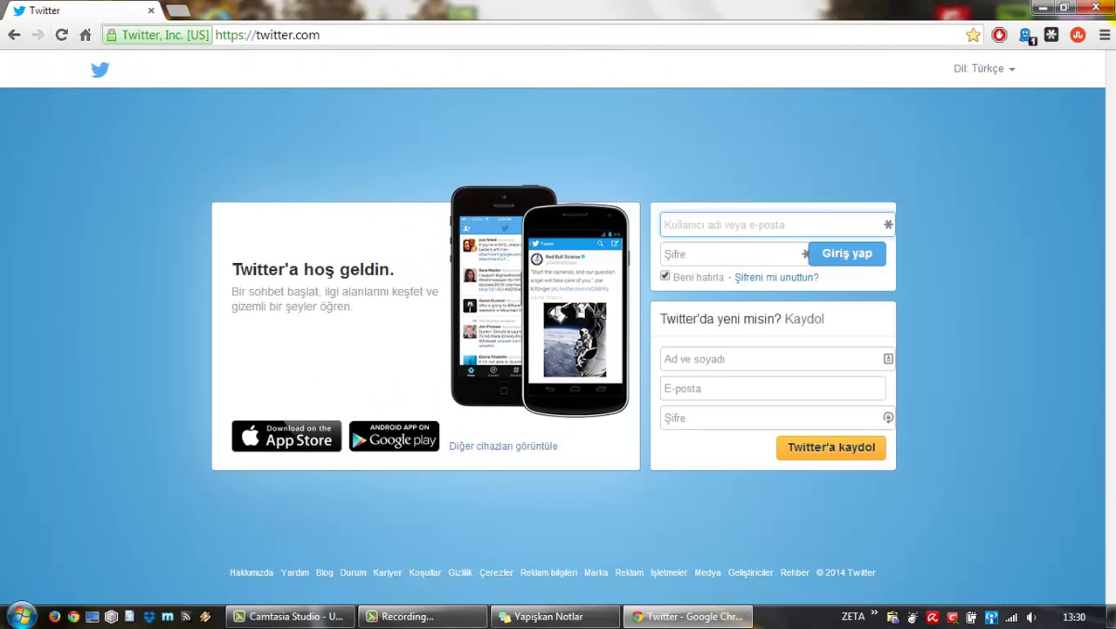
pyautogui.click(257, 37)
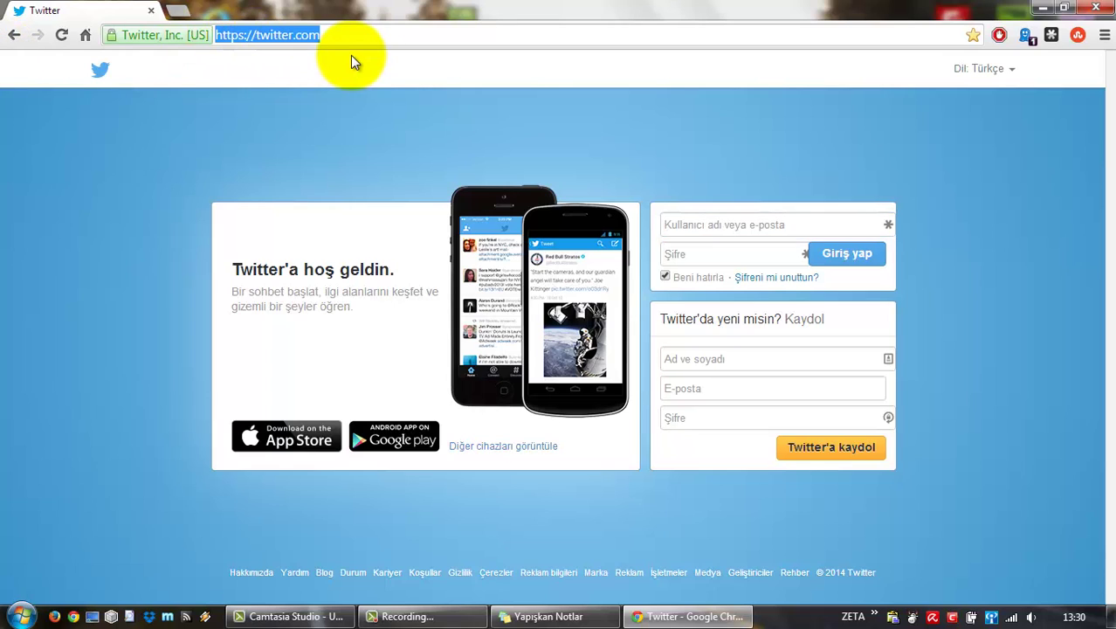
pyautogui.click(307, 167)
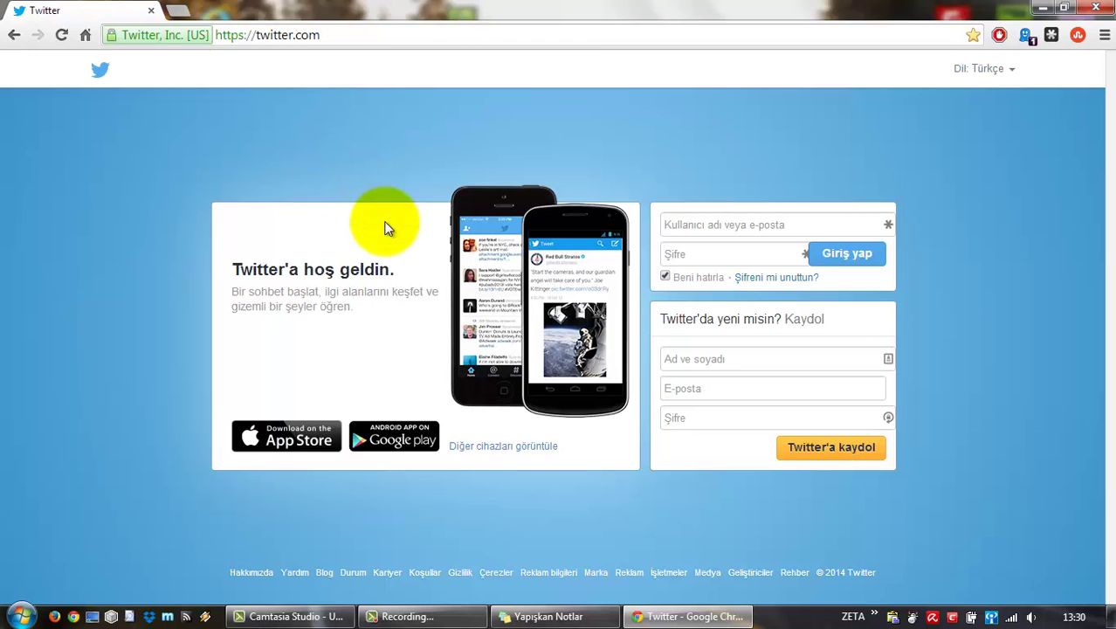
pyautogui.click(446, 612)
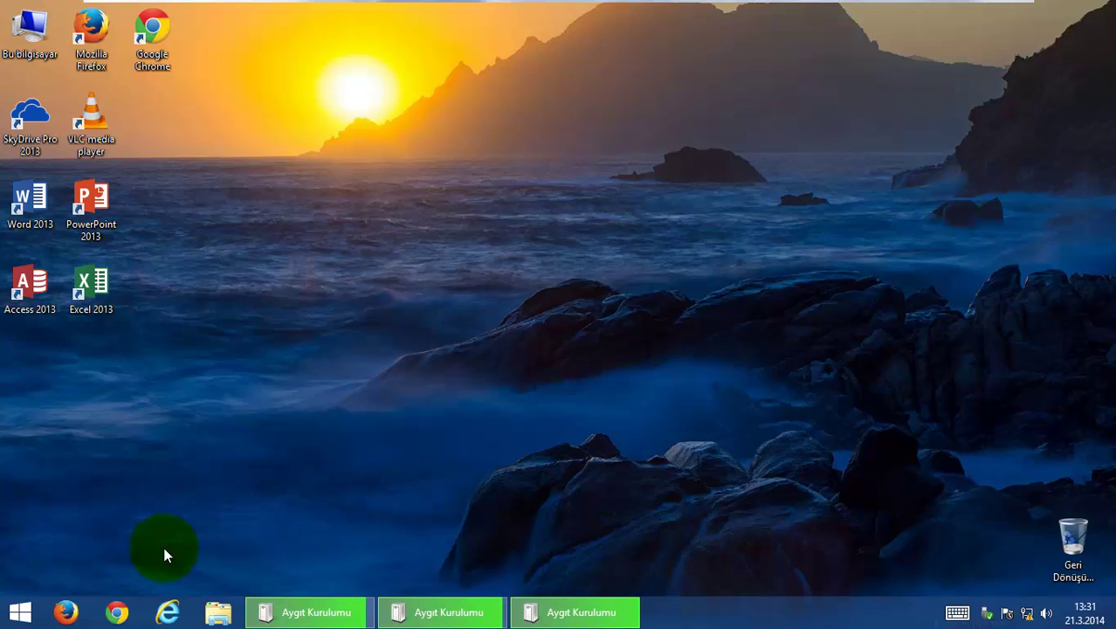
pyautogui.click(19, 614)
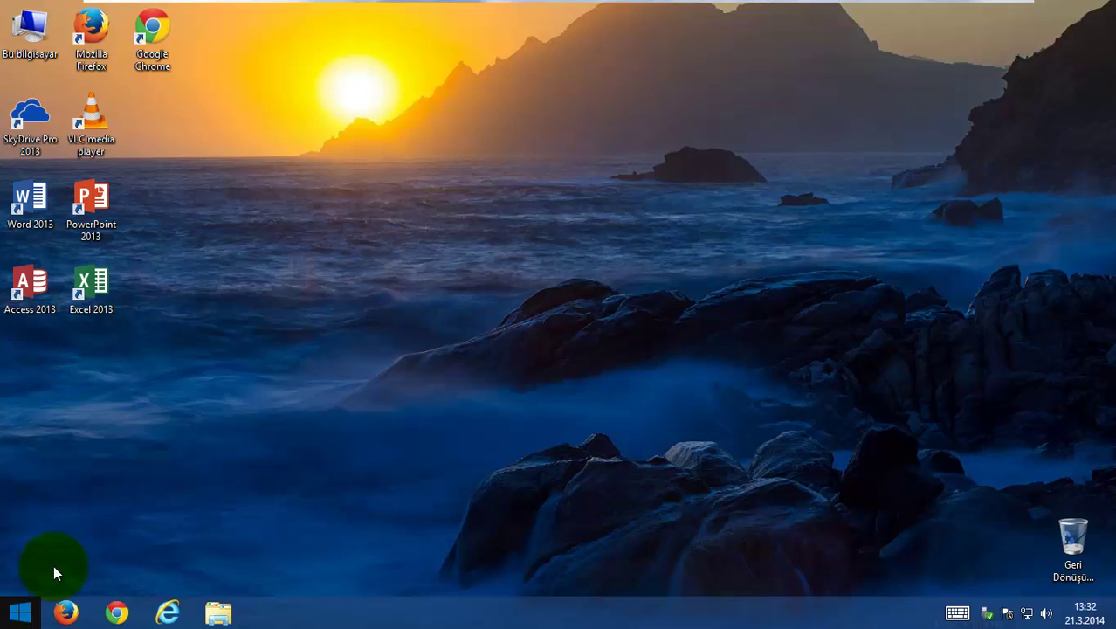
pyautogui.rightClick(16, 614)
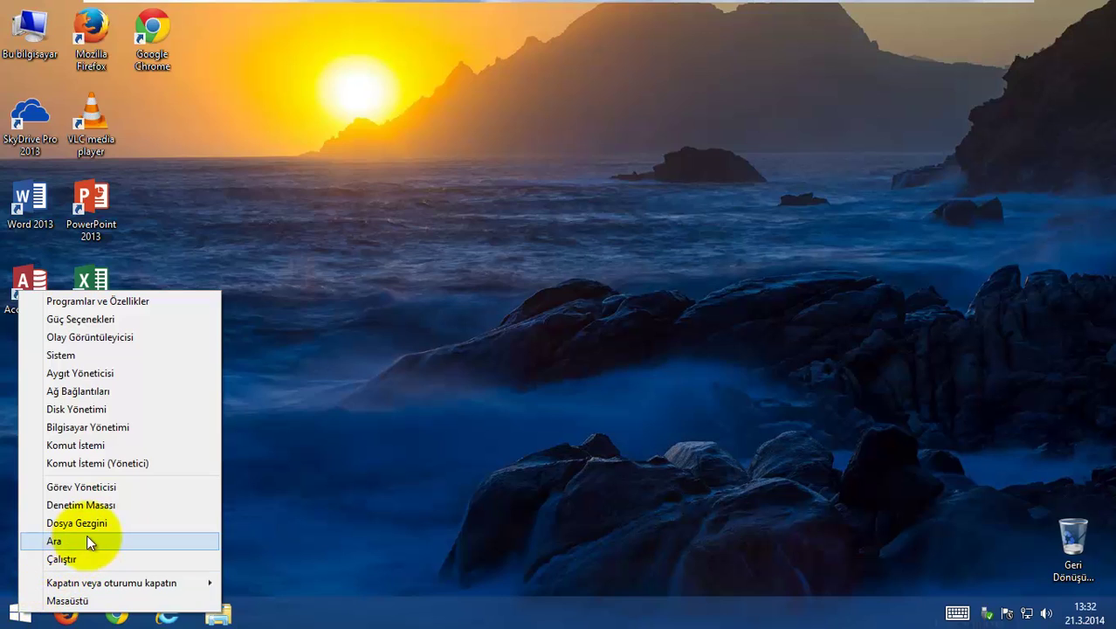
pyautogui.click(312, 479)
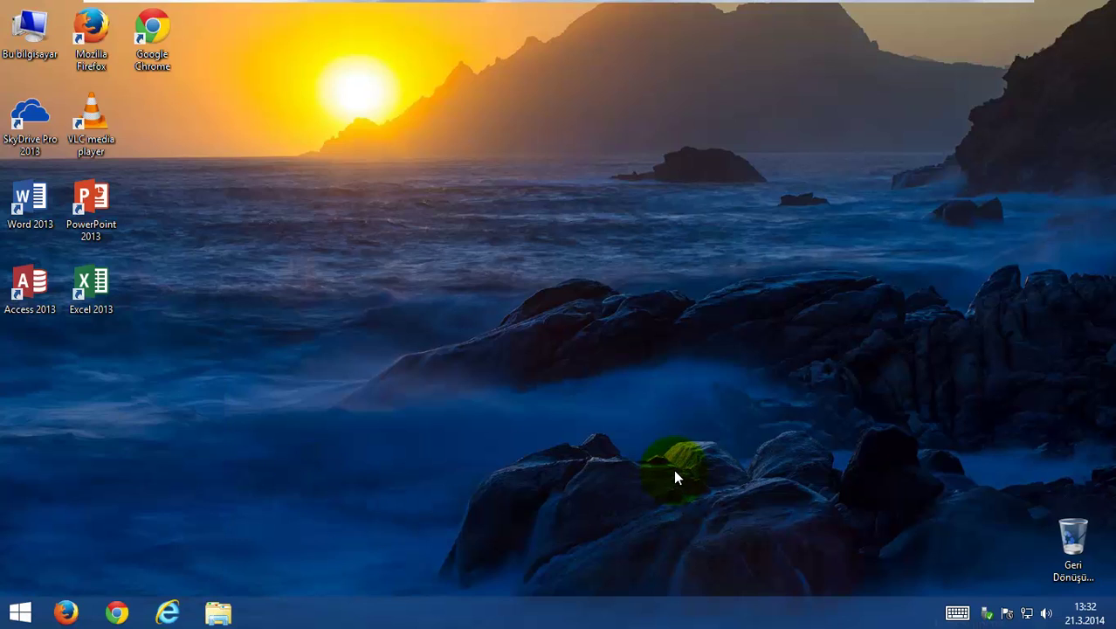
# - Open the Network and Sharing Center from the Control Panel displayed with large icons
pyautogui.moveTo(1090, 5)
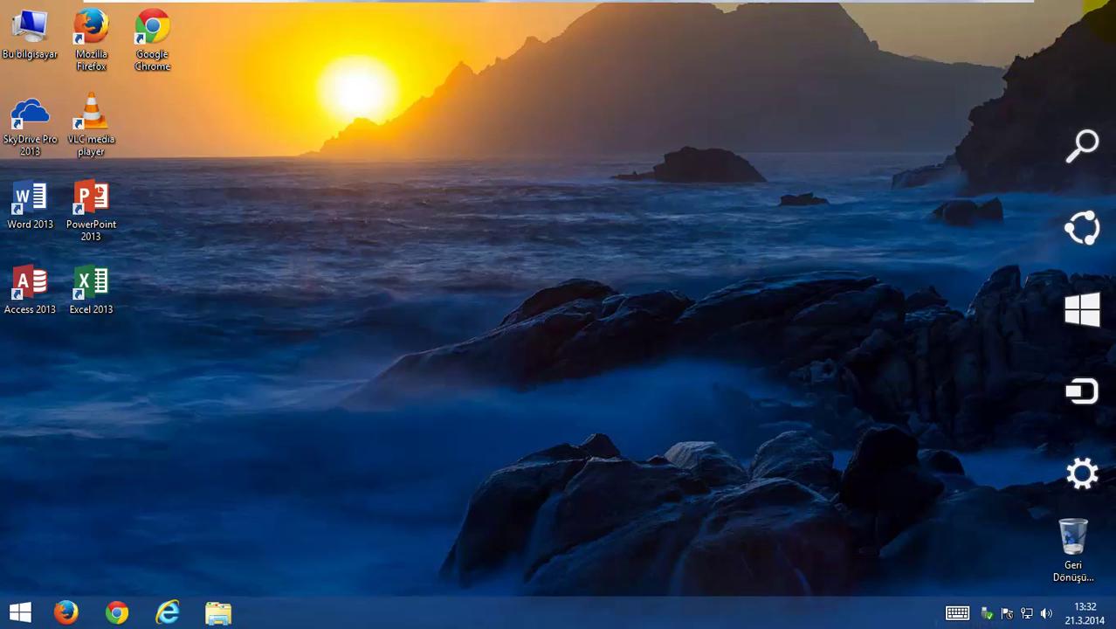
pyautogui.click(1097, 472)
pyautogui.click(1081, 296)
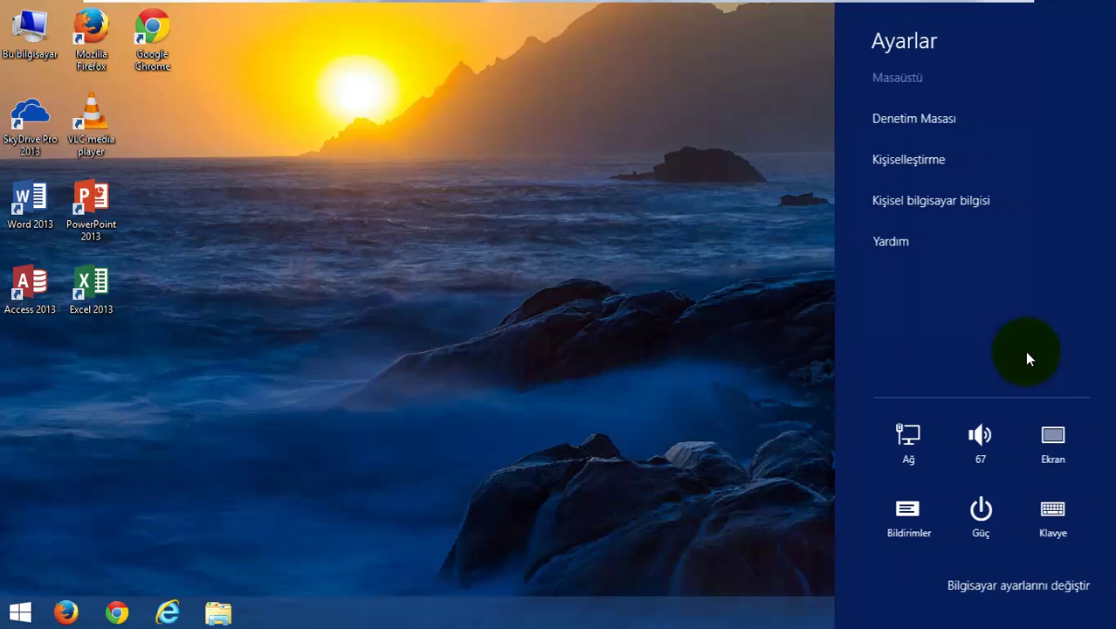
pyautogui.click(929, 125)
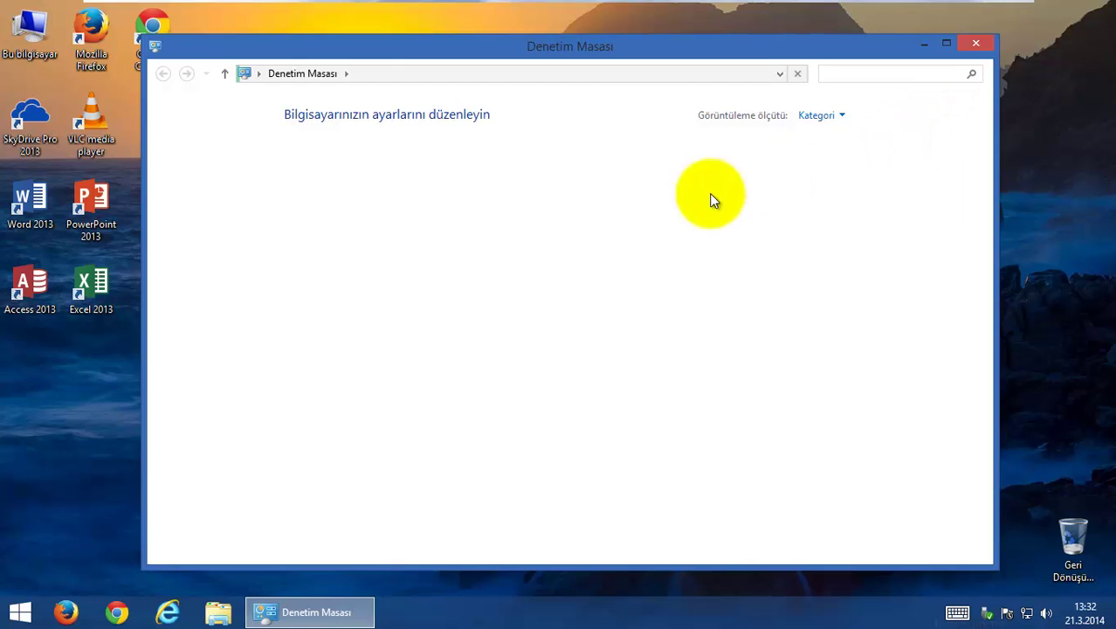
pyautogui.click(840, 119)
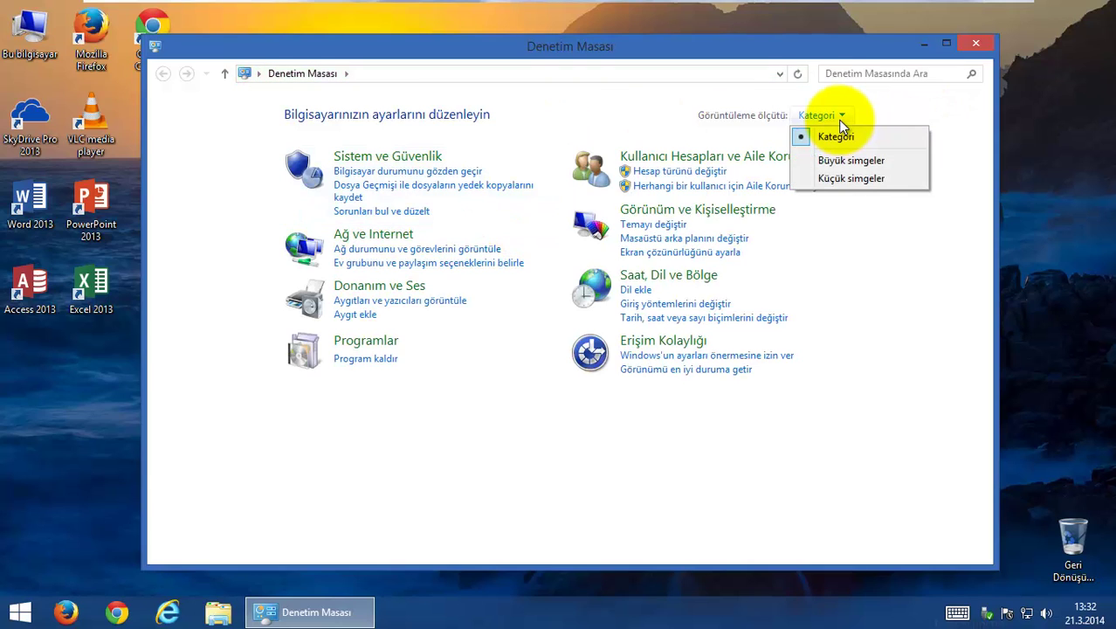
pyautogui.click(837, 163)
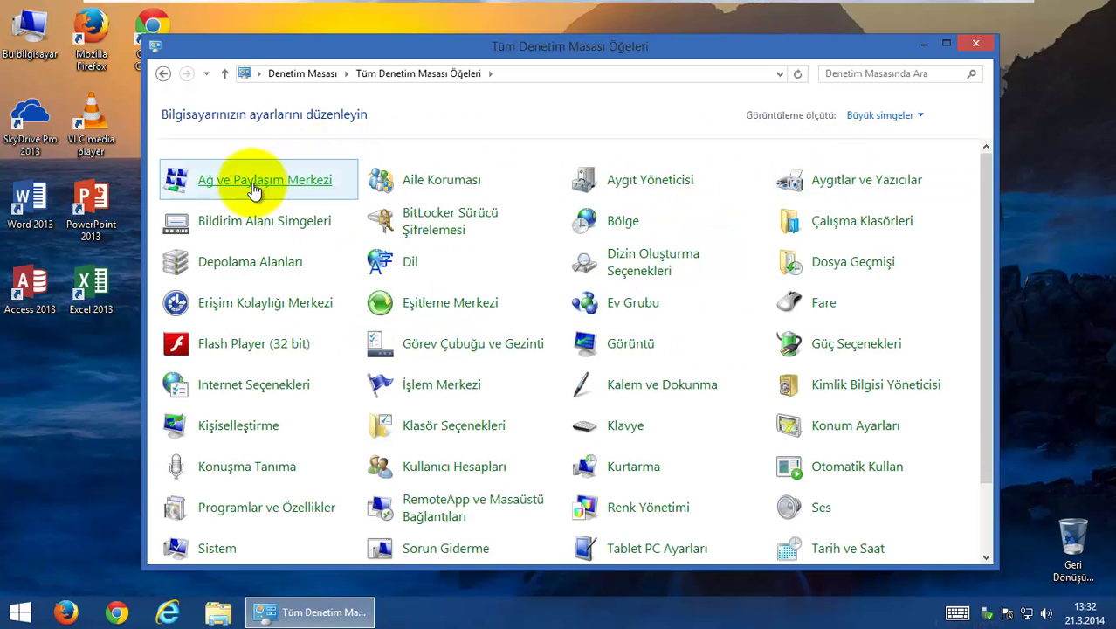
pyautogui.click(252, 184)
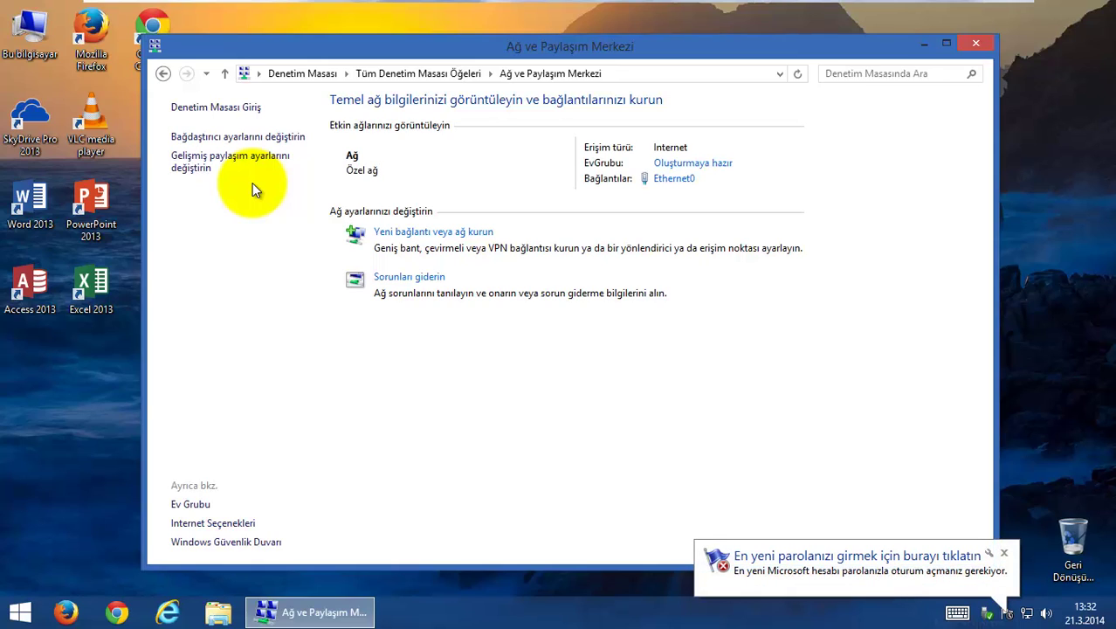
# - Open the Internet Protocol Version 4 (TCP/IPv4) properties of the Ethernet0 connection
pyautogui.click(685, 180)
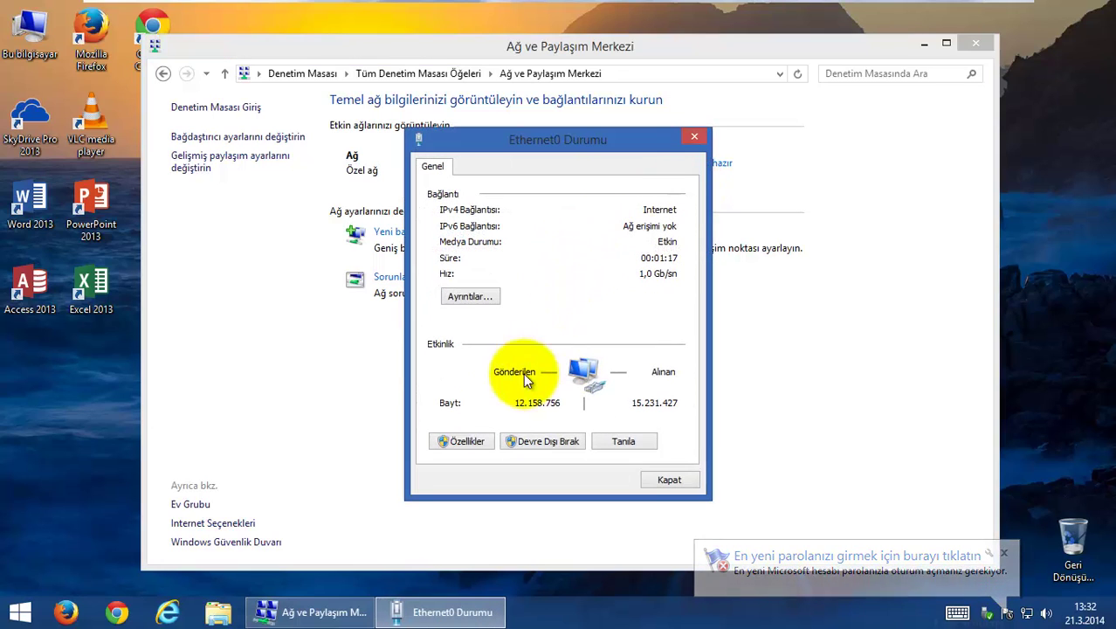
pyautogui.click(466, 441)
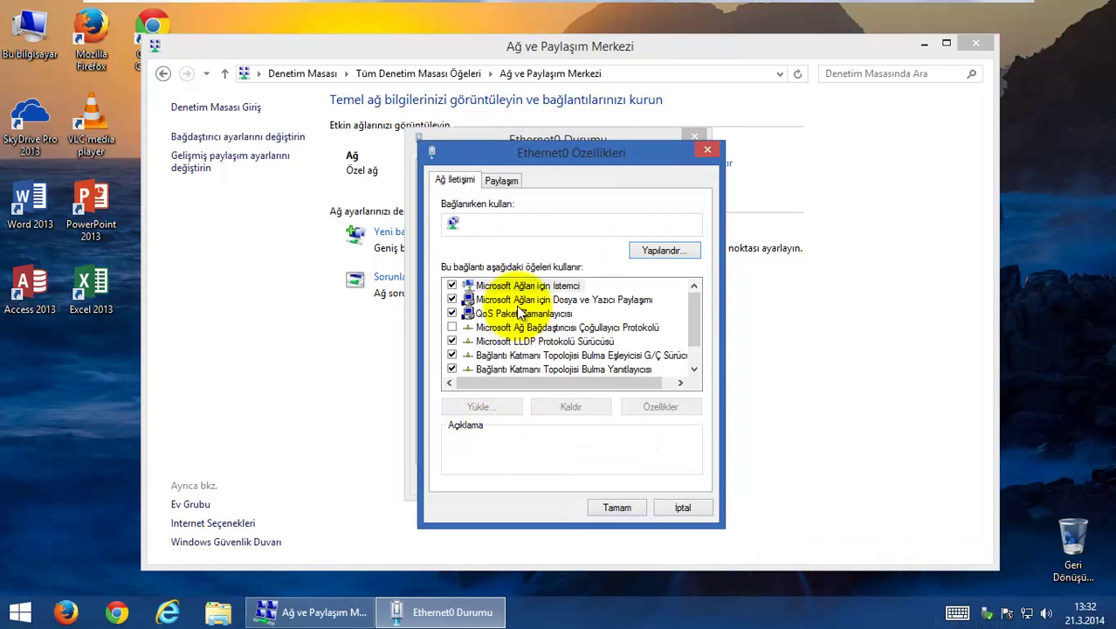
pyautogui.click(696, 361)
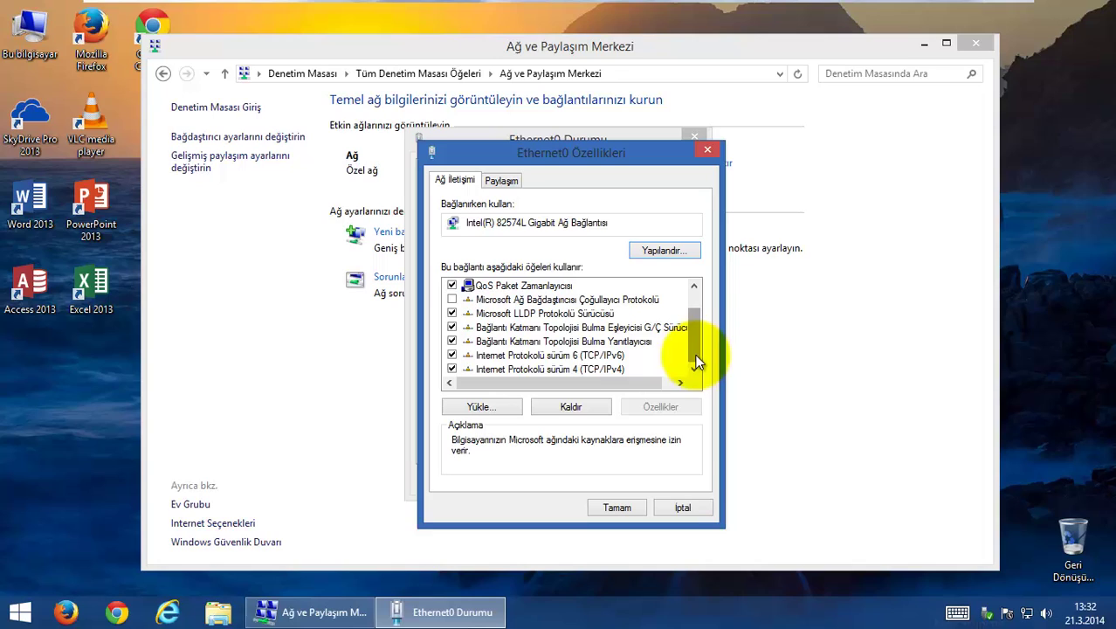
pyautogui.click(566, 370)
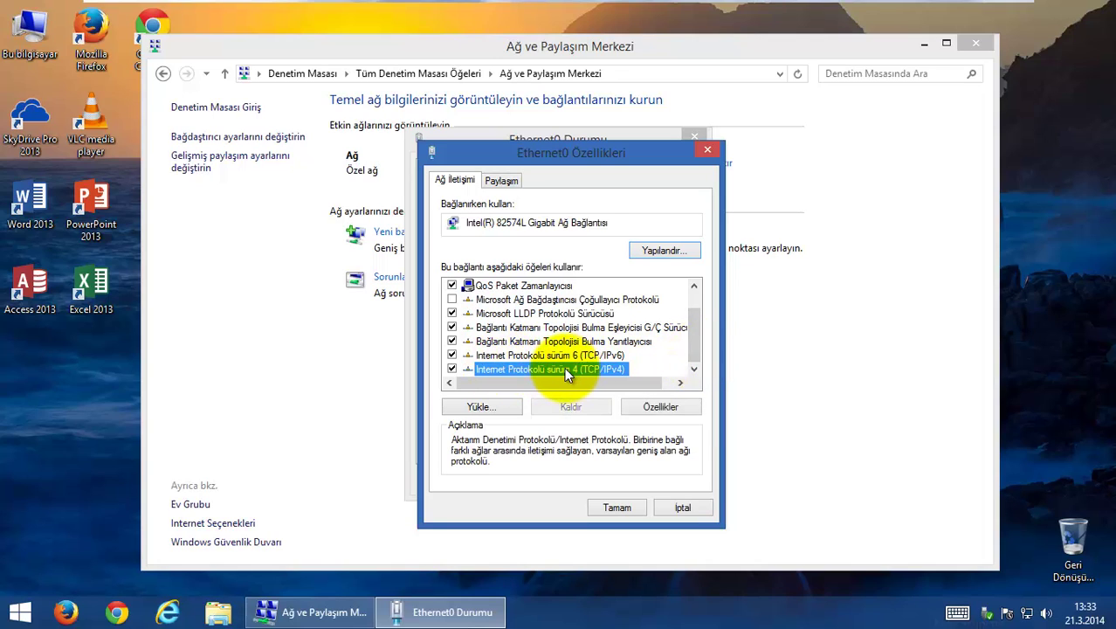
pyautogui.click(674, 408)
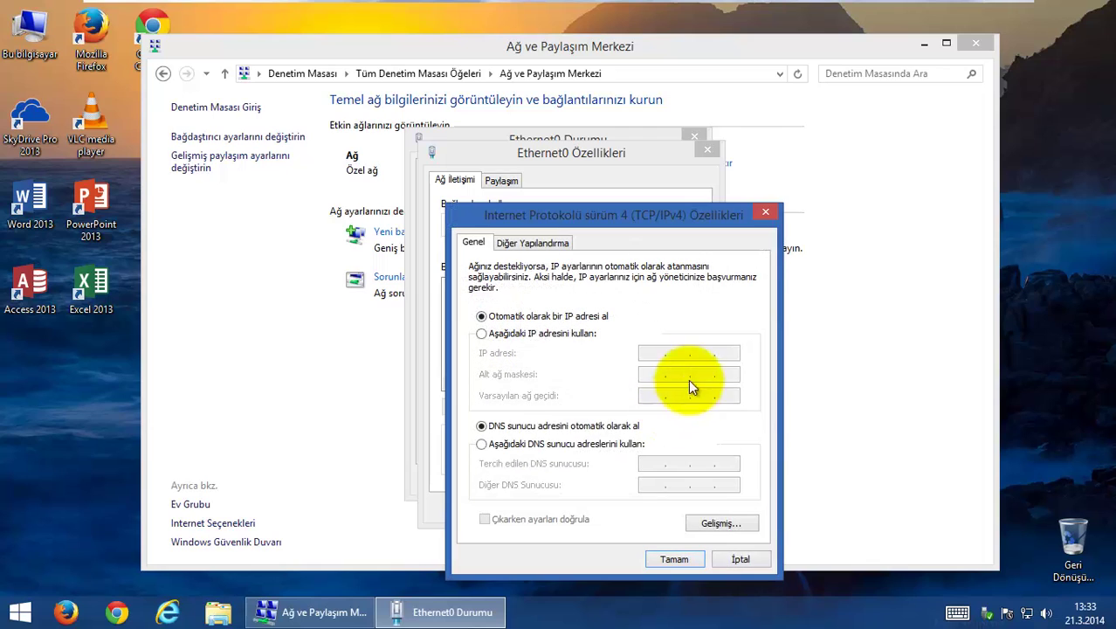
# - Switch to manual DNS servers with 8.8.8.8 as preferred and 8.8.4.4 as alternate, and accept the IPv4 settings
pyautogui.click(615, 445)
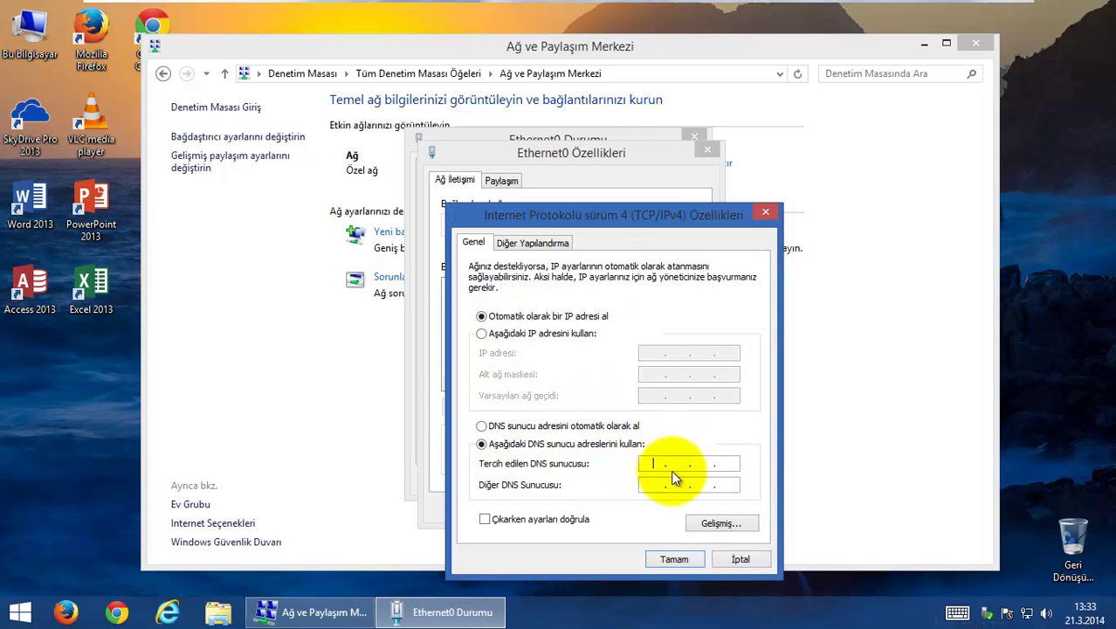
pyautogui.click(672, 471)
pyautogui.write('8.8.8.8')
pyautogui.click(658, 480)
pyautogui.write('8.8')
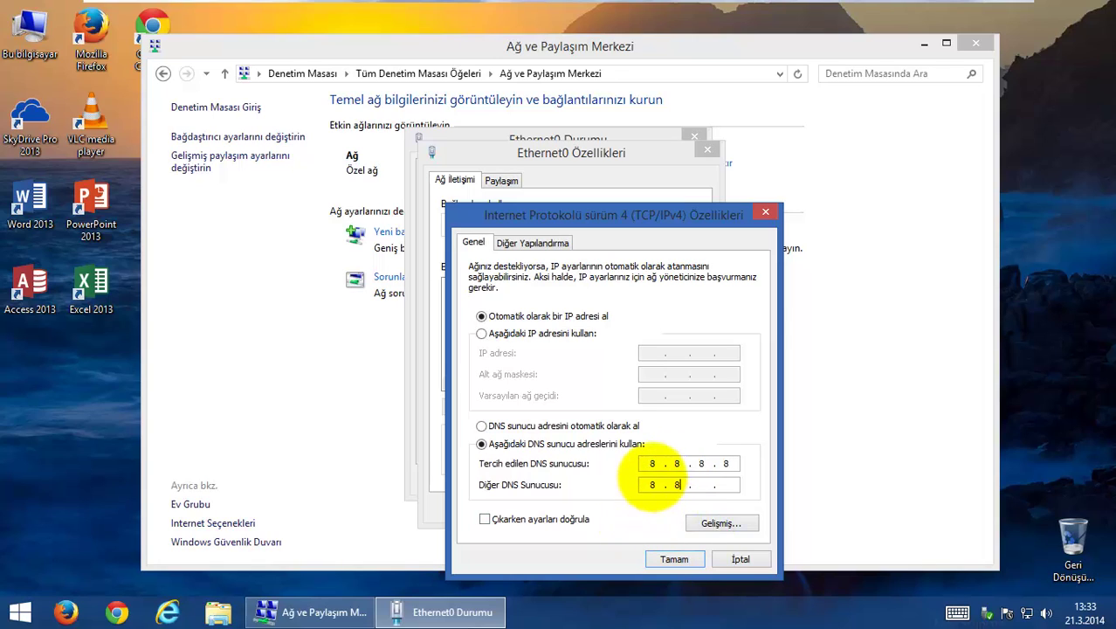
pyautogui.click(674, 558)
# - Confirm the Ethernet0 properties and close the connection status and Network and Sharing Center windows
pyautogui.click(618, 509)
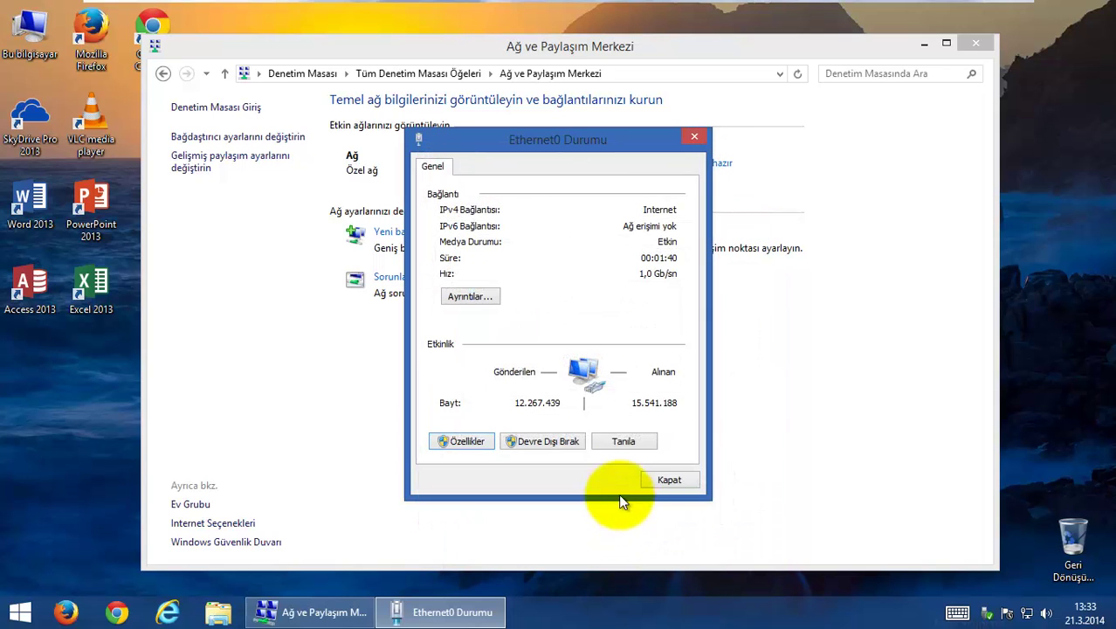
pyautogui.click(671, 481)
pyautogui.click(975, 46)
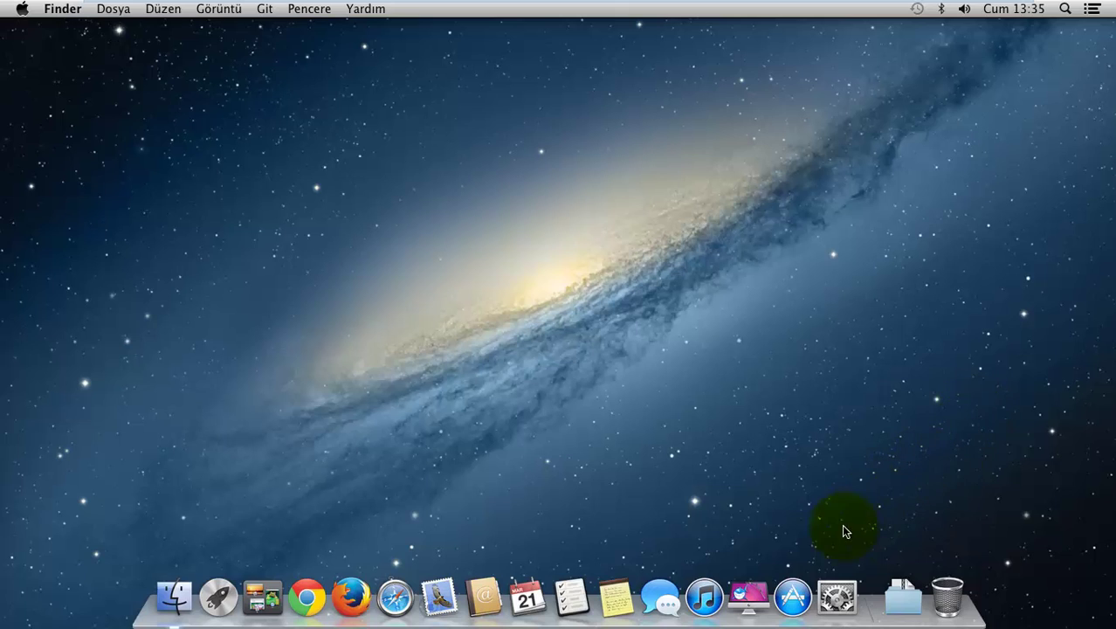
# - On the Mac, open the Network preferences and view the Ethernet connection's advanced settings without changing them
pyautogui.click(840, 599)
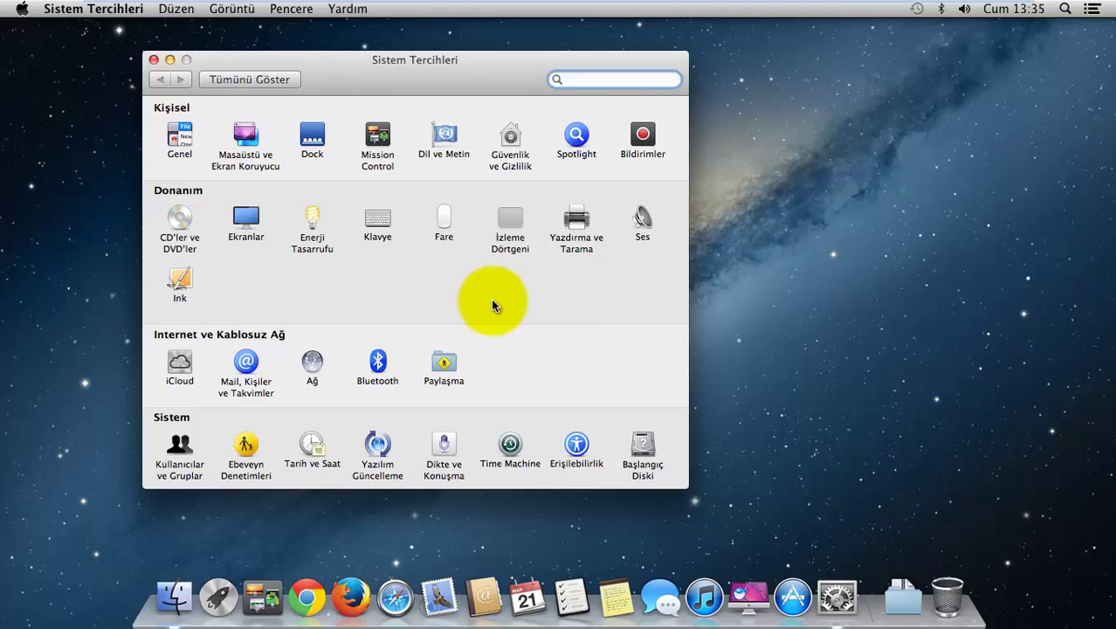
pyautogui.click(311, 362)
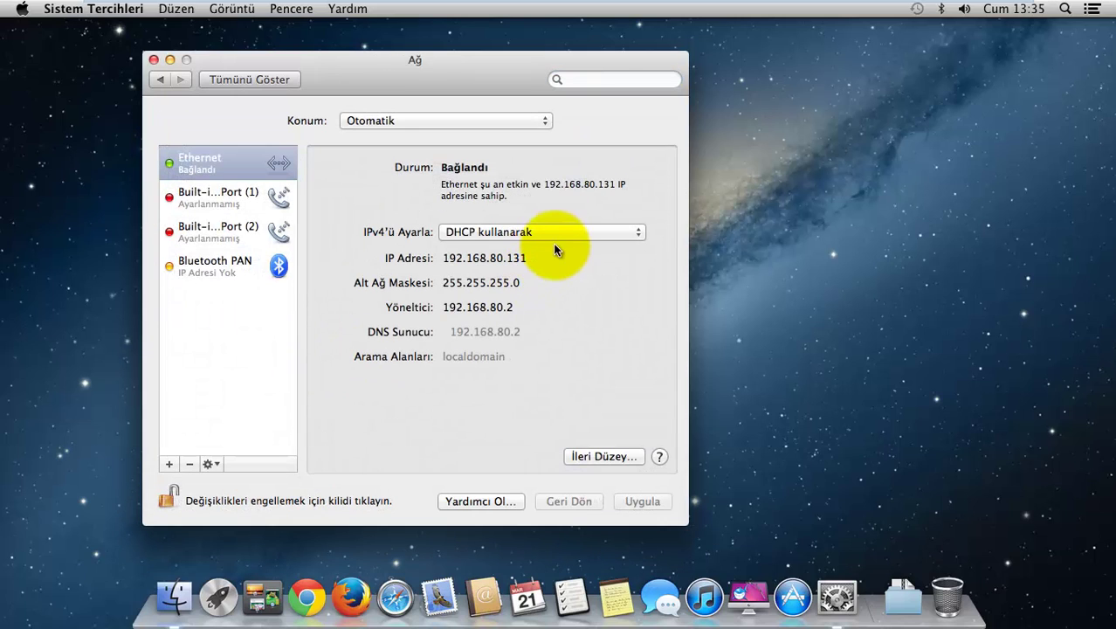
pyautogui.click(614, 458)
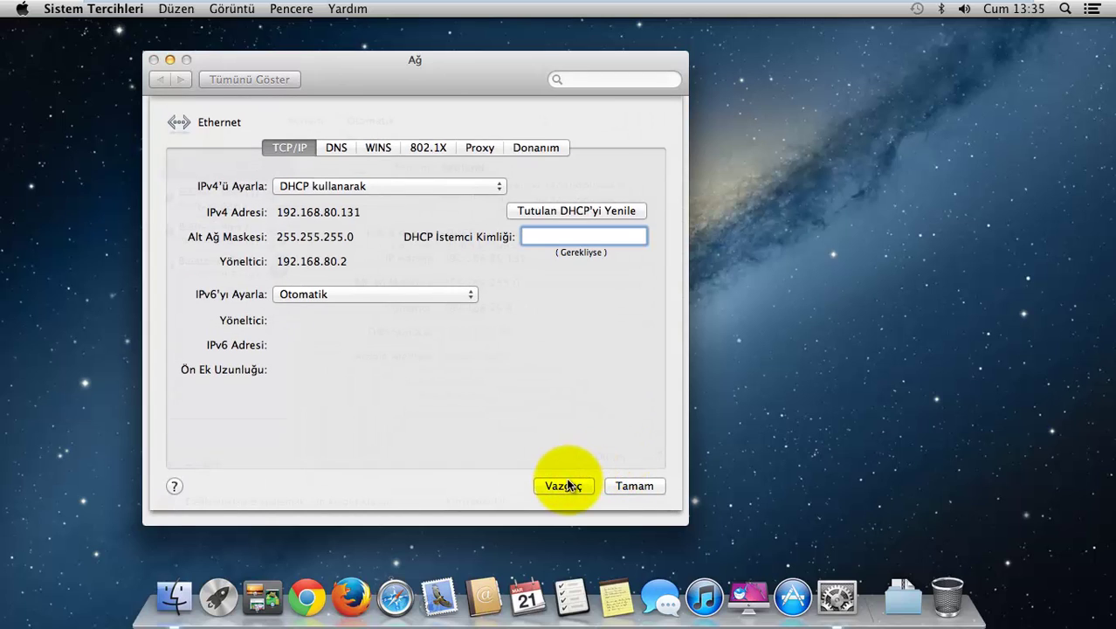
pyautogui.click(568, 486)
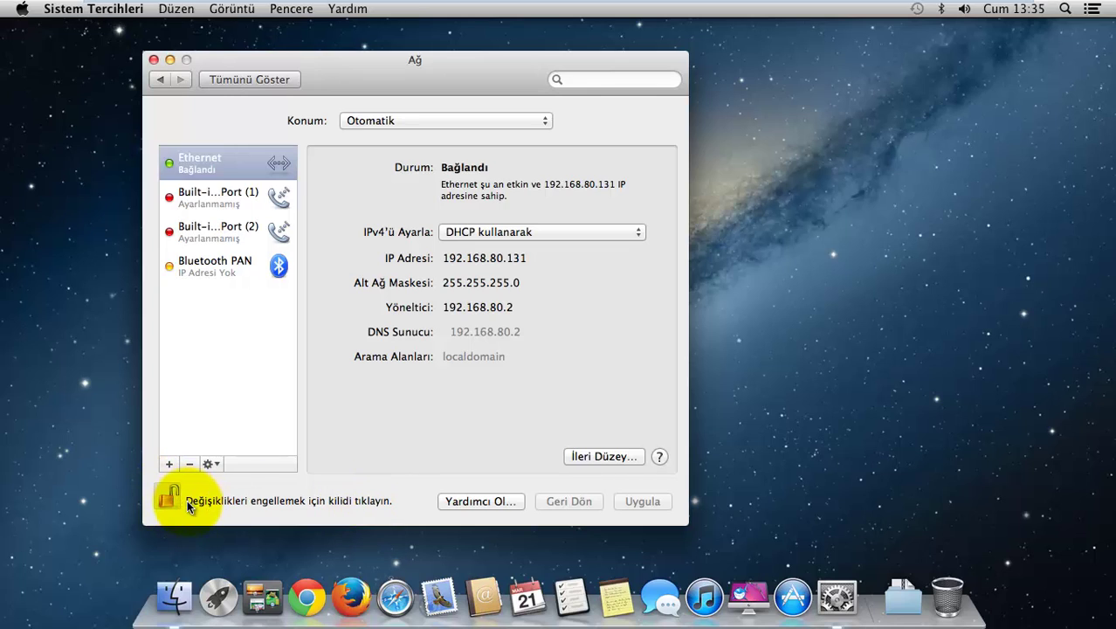
# - Lock the Network preferences and unlock them again with the account password
pyautogui.click(165, 497)
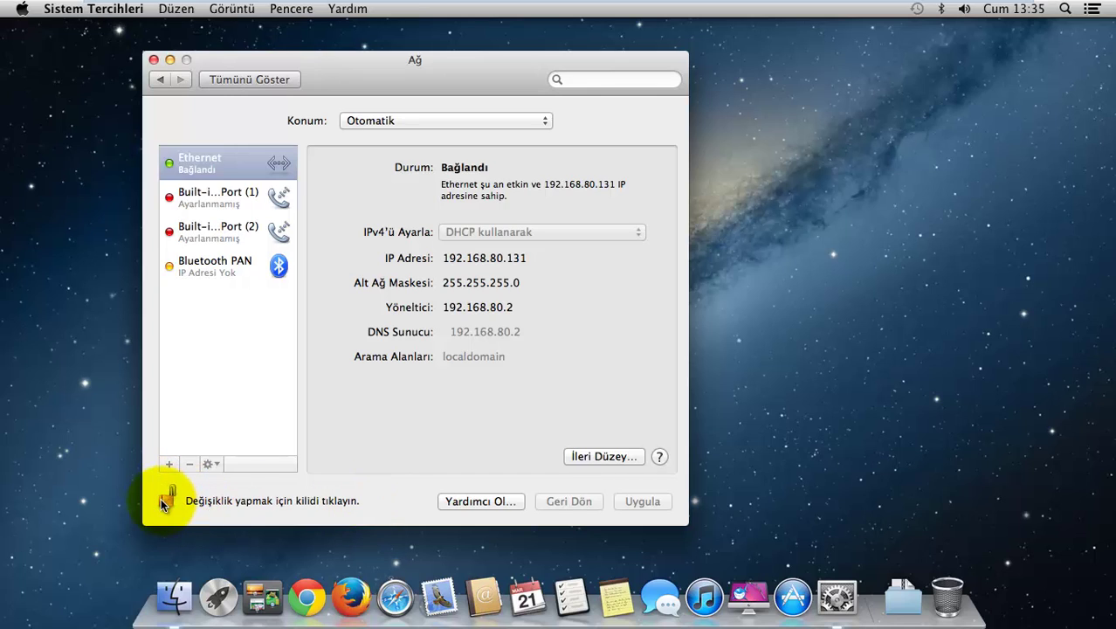
pyautogui.click(165, 497)
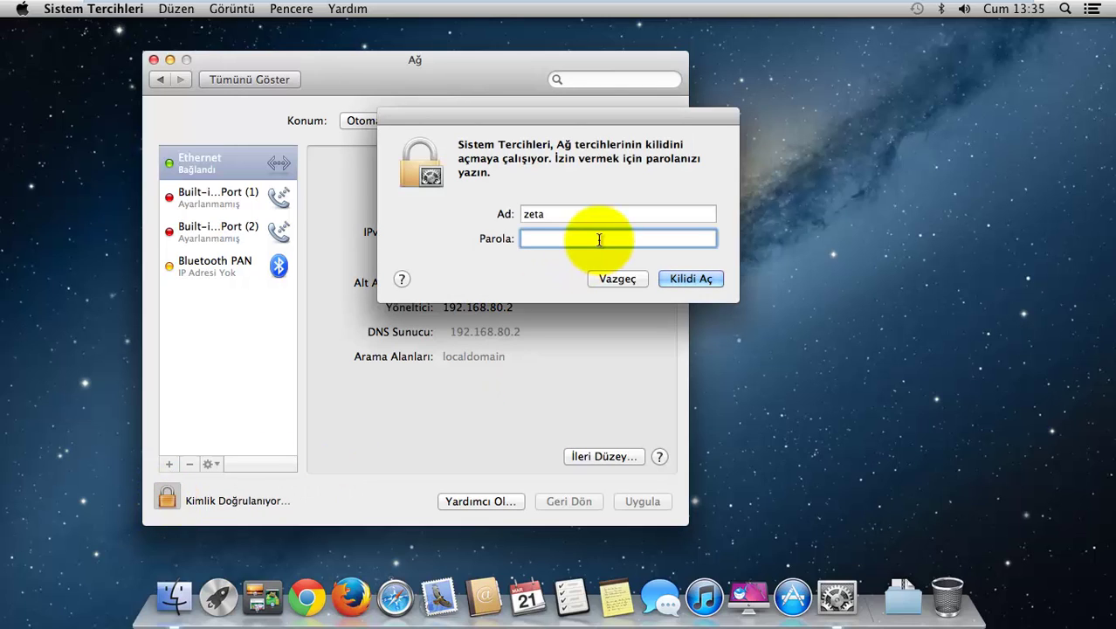
pyautogui.write('••••••')
pyautogui.press('Return')
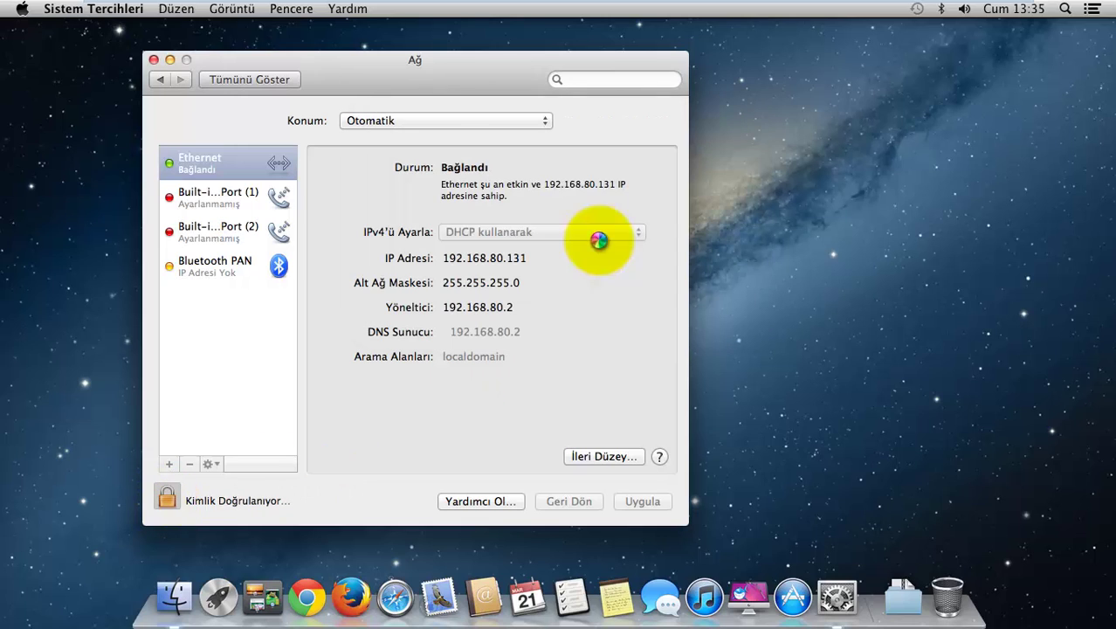
# - Open the advanced DNS settings of the Ethernet connection and add 8.8.8.8 as a DNS server
pyautogui.click(602, 463)
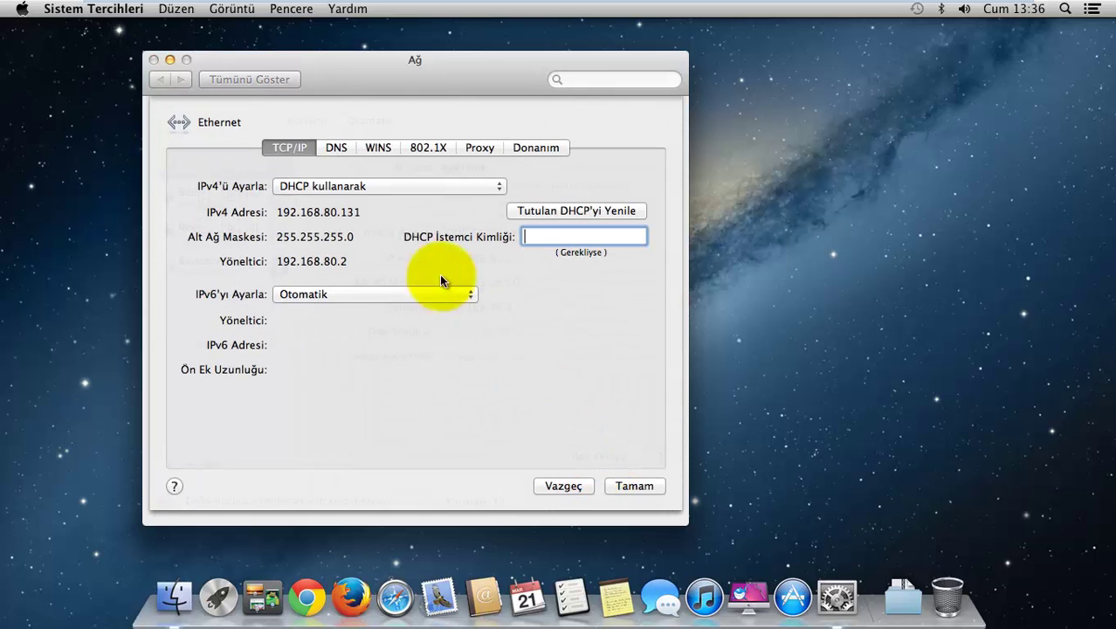
pyautogui.click(335, 148)
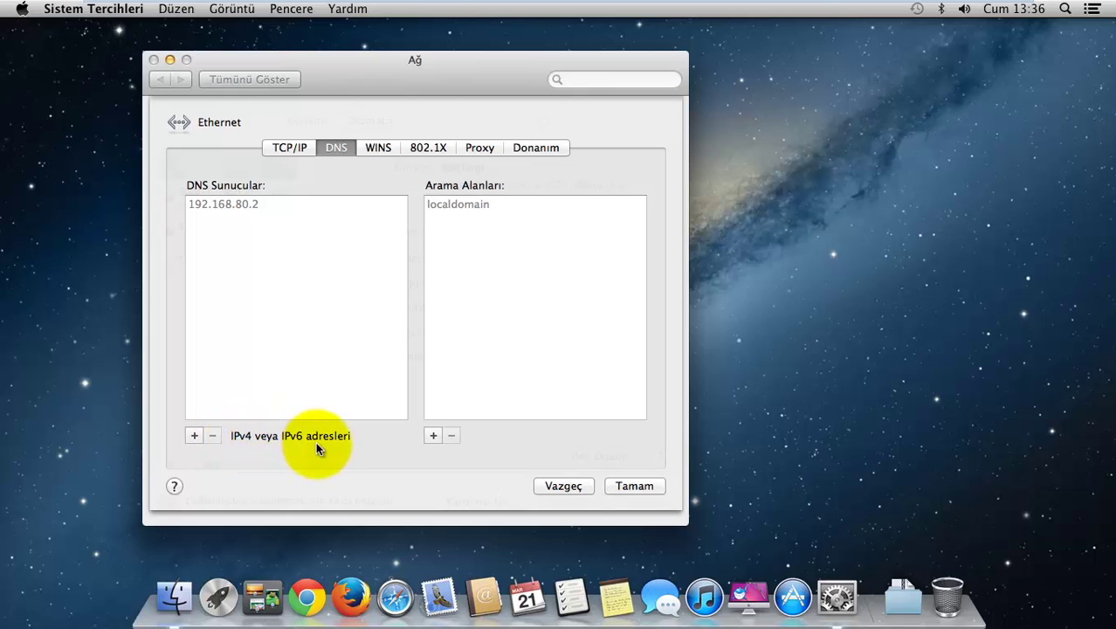
pyautogui.click(193, 436)
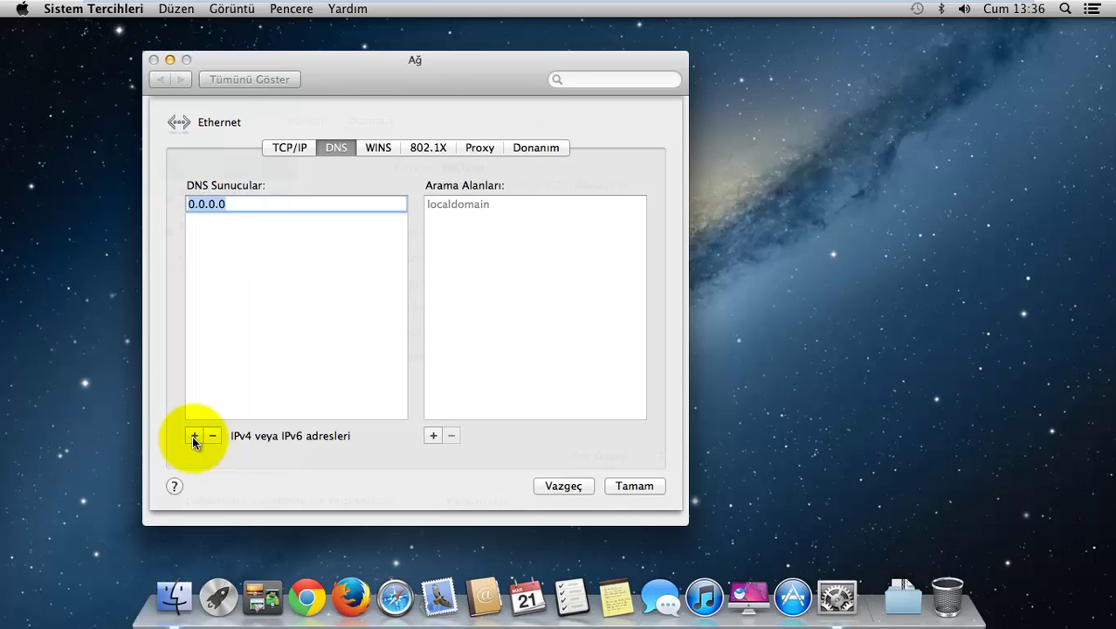
pyautogui.write('8')
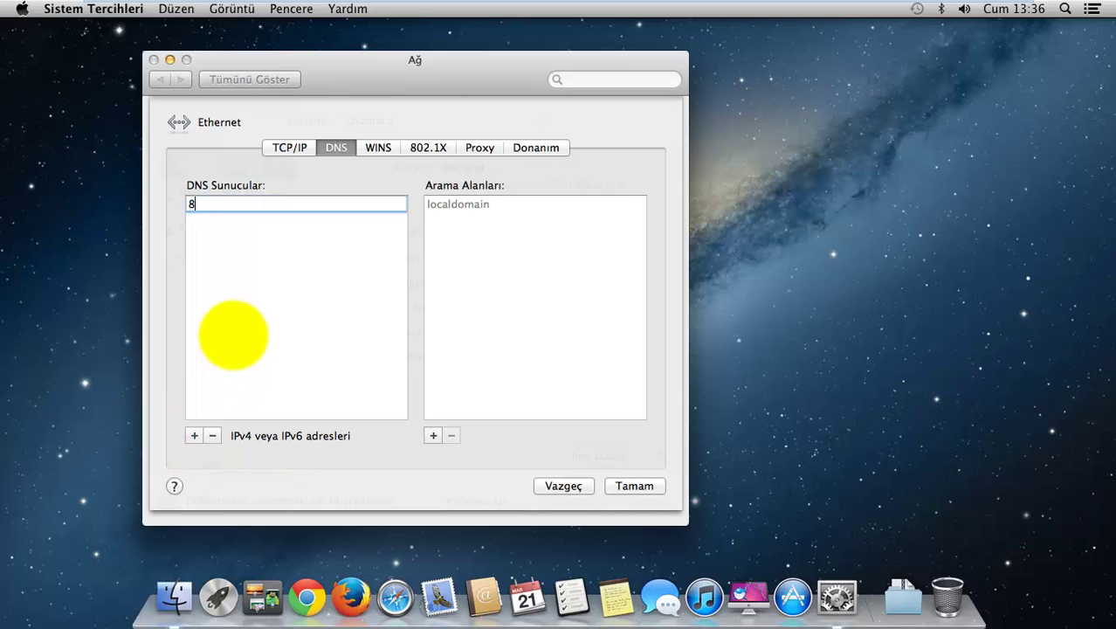
pyautogui.write('.8.8.8.8.8.8')
pyautogui.press('Return')
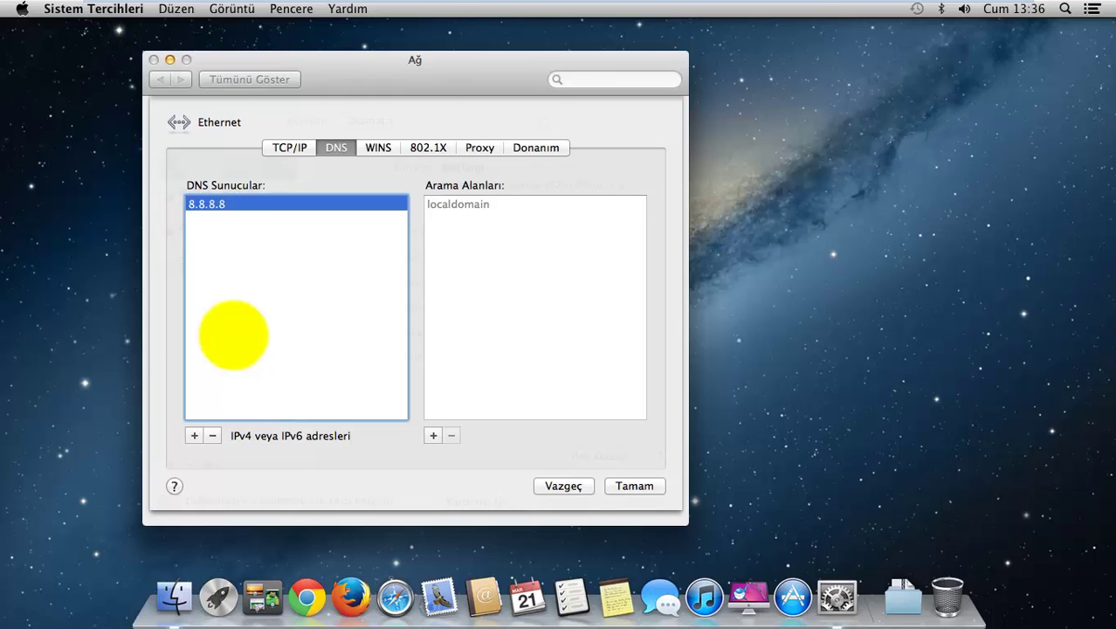
# - Add 8.8.4.4 as the second DNS server, and apply the network changes before closing the preferences window
pyautogui.click(193, 435)
pyautogui.write('8.8.')
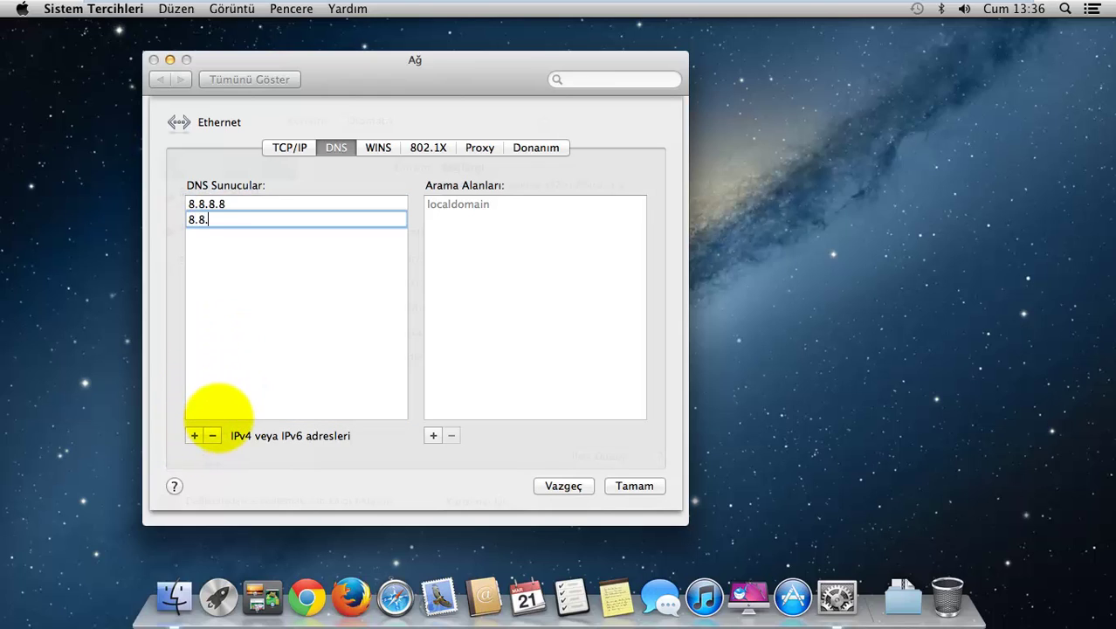
pyautogui.write('4.4')
pyautogui.click(635, 486)
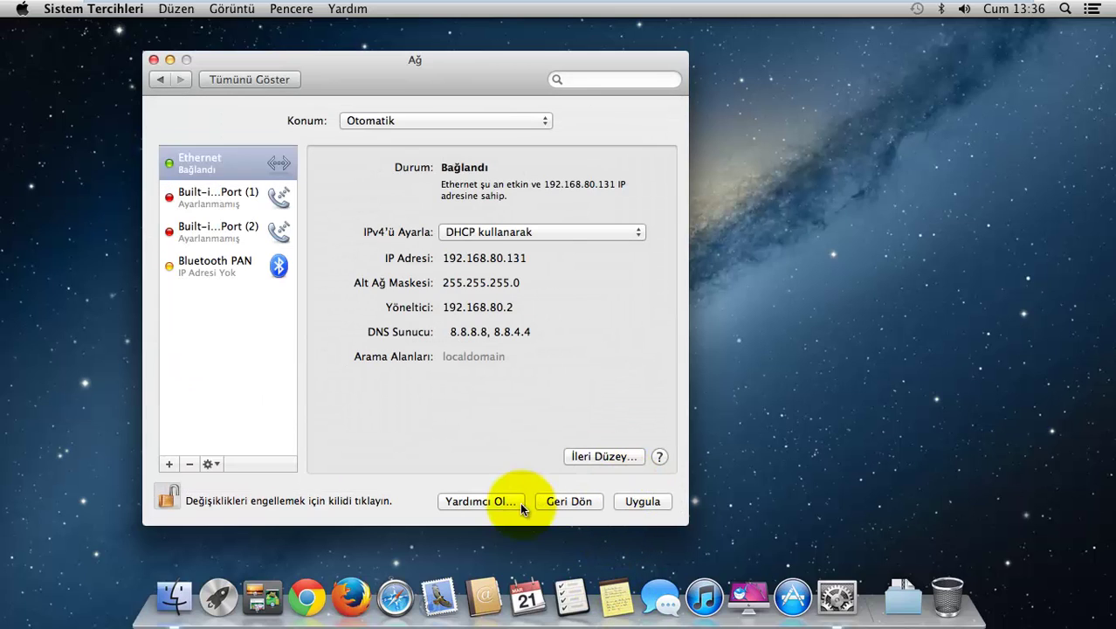
pyautogui.click(644, 503)
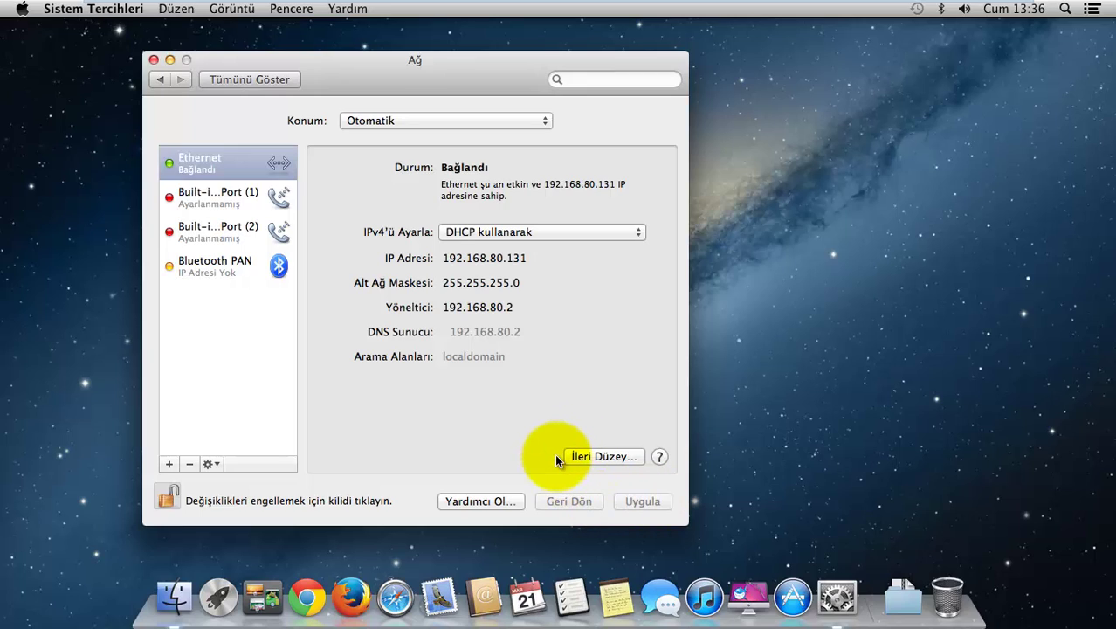
pyautogui.click(154, 59)
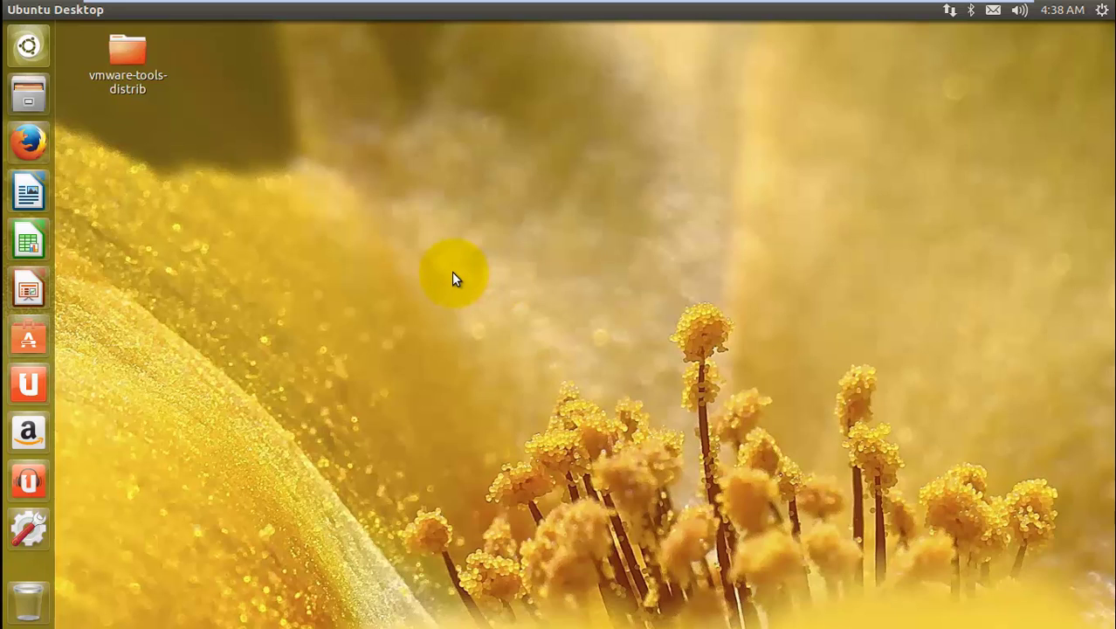
# - On Ubuntu, open the Network settings and bring up the Ethernet options of Wired connection 1 for editing
pyautogui.click(29, 529)
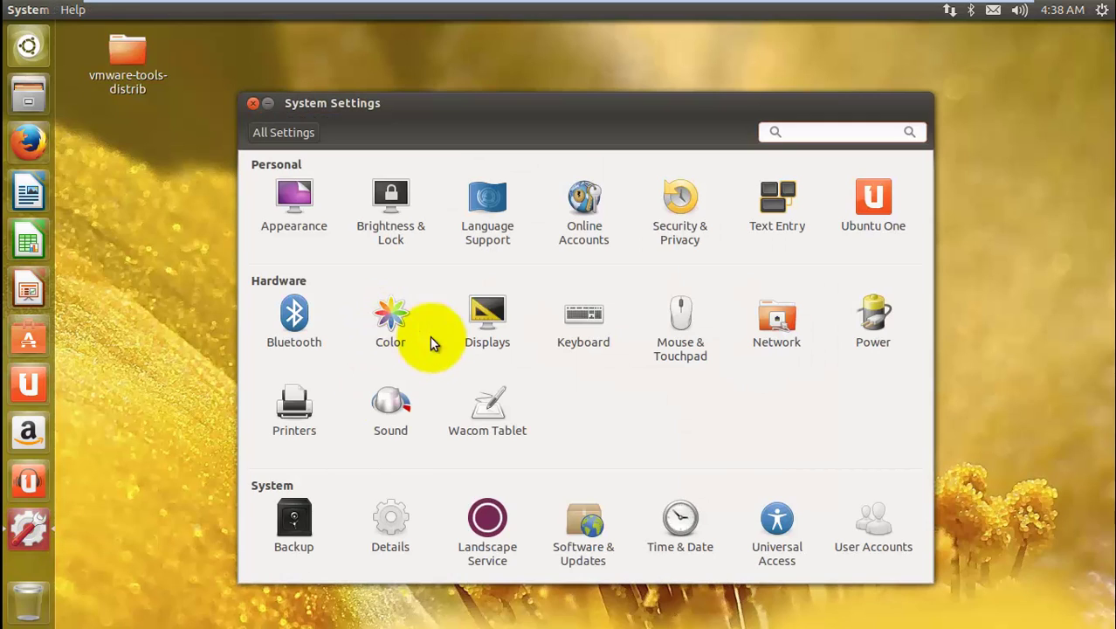
pyautogui.click(780, 330)
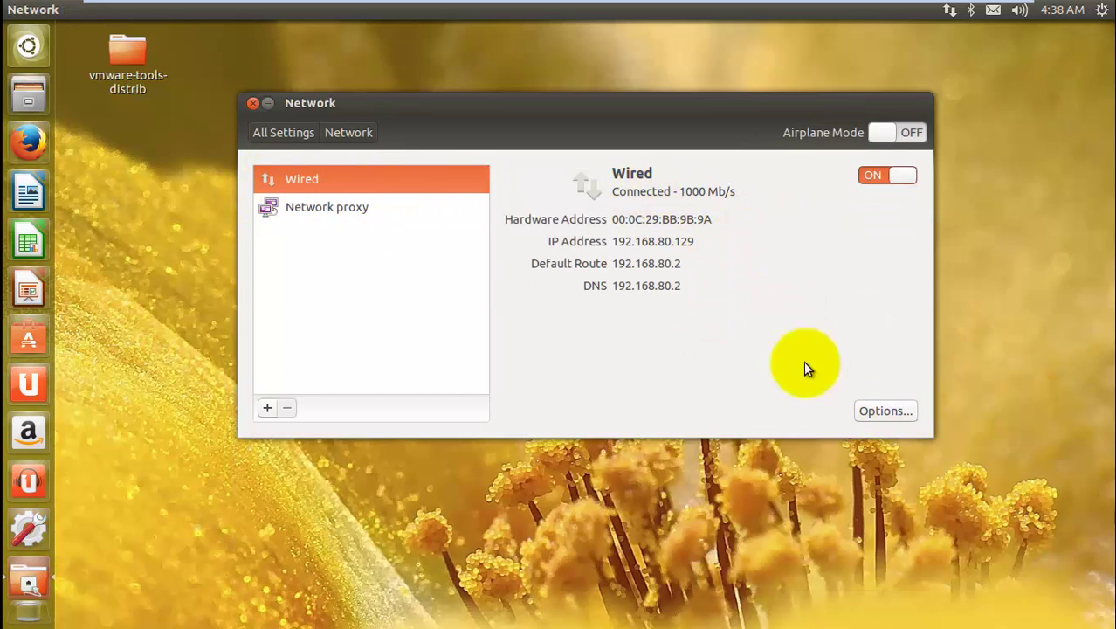
pyautogui.click(885, 410)
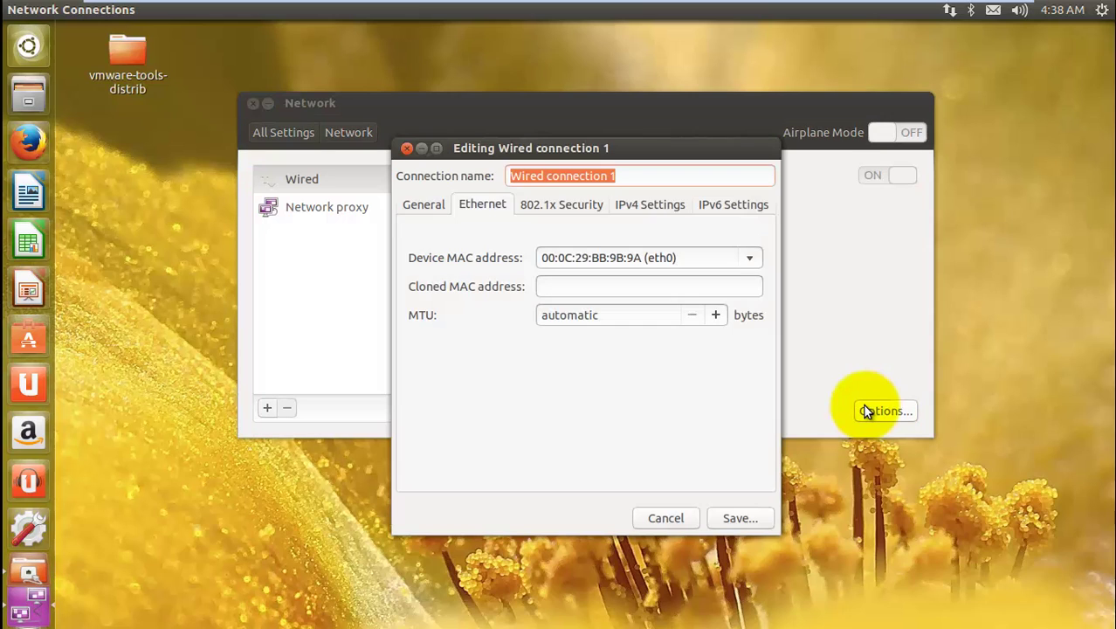
pyautogui.click(485, 201)
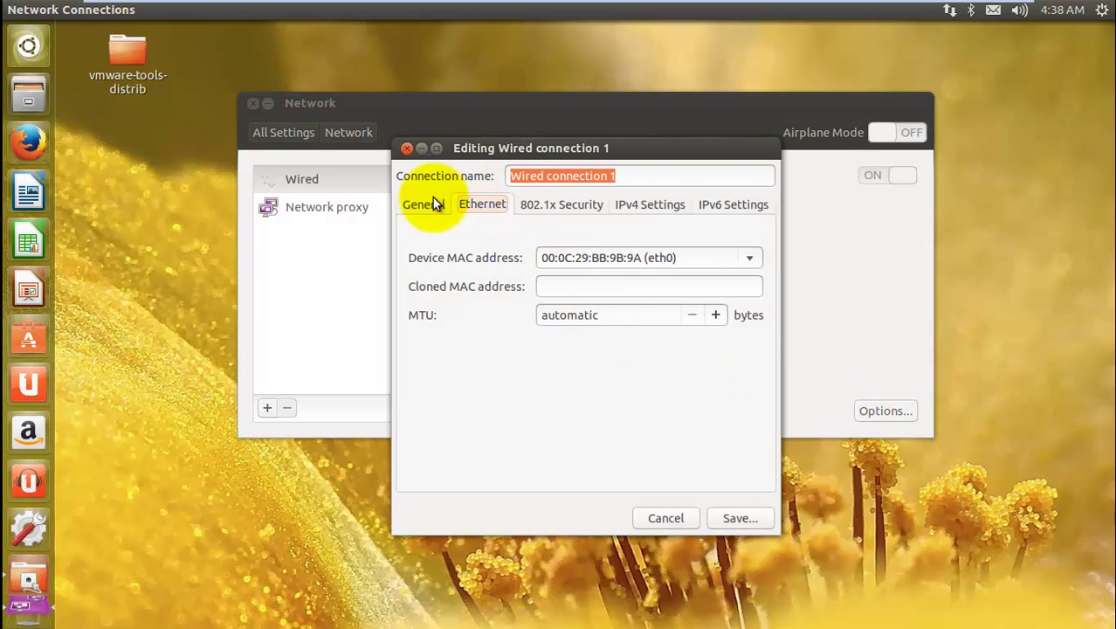
# - Set the IPv4 method of Wired connection 1 to Automatic (DHCP) addresses only
pyautogui.click(648, 208)
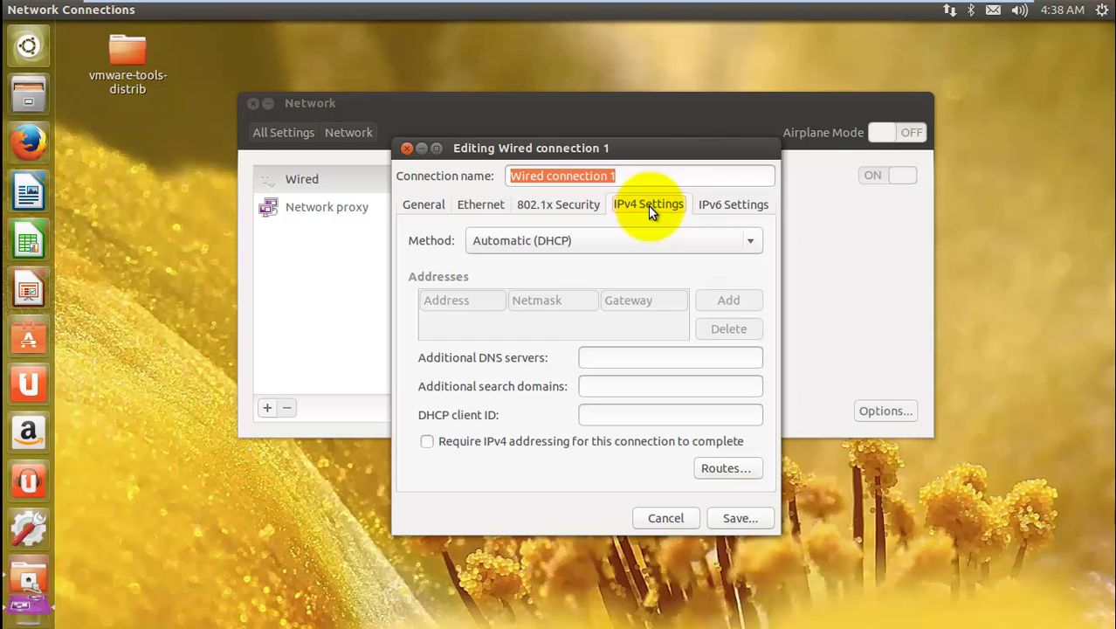
pyautogui.click(623, 356)
pyautogui.click(615, 243)
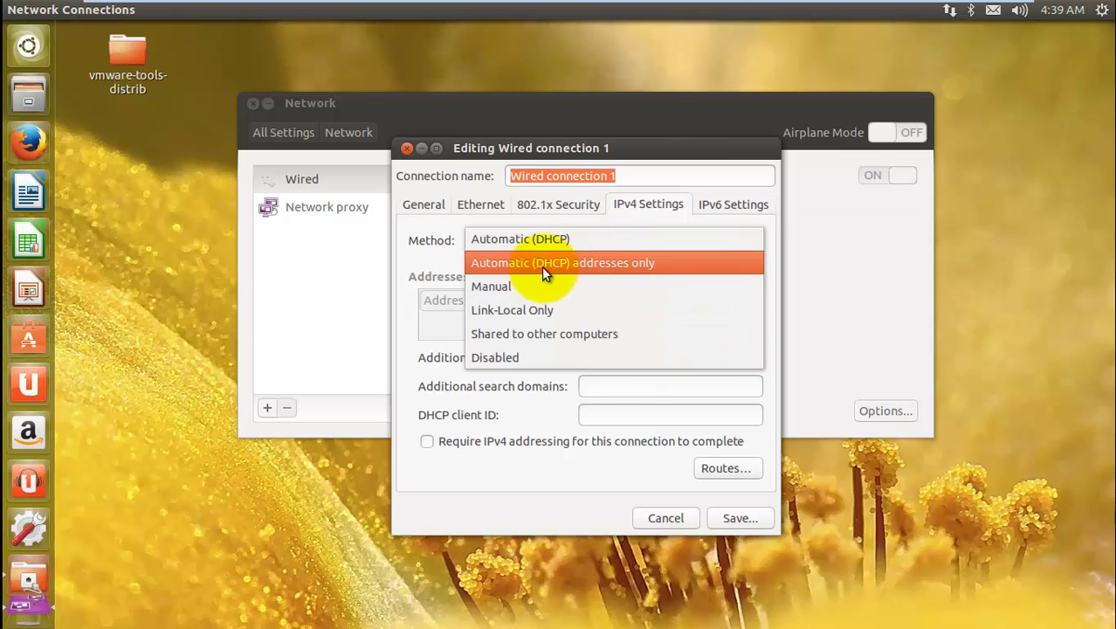
pyautogui.click(613, 267)
# - Enter 8.8.8.8,8.8.4.4 as the DNS servers of Wired connection 1 and save the connection
pyautogui.click(599, 357)
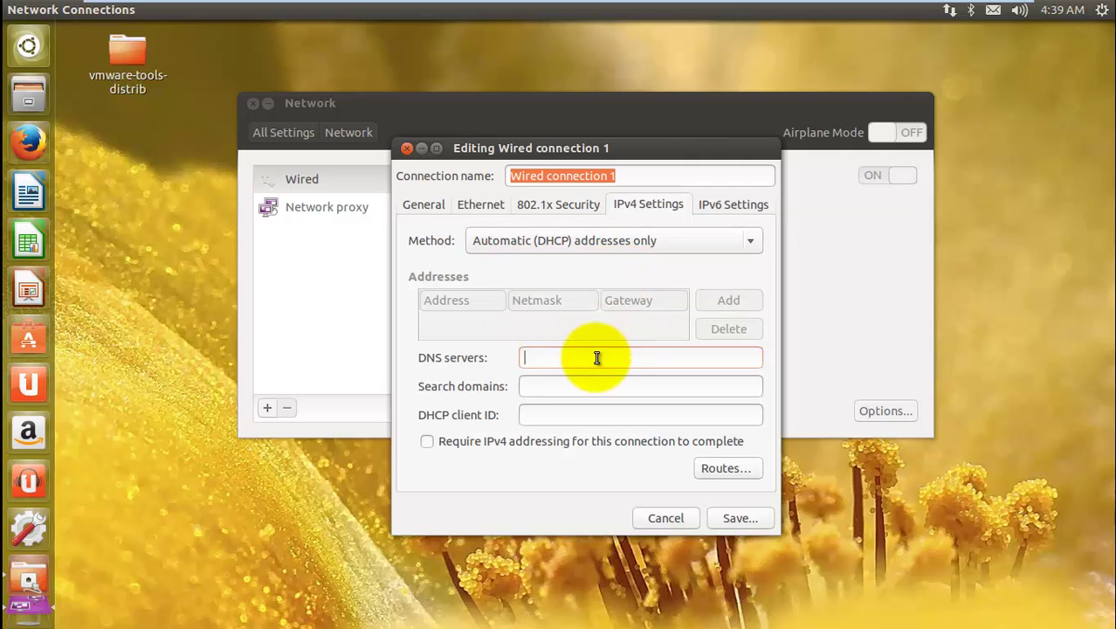
pyautogui.write('8.8.')
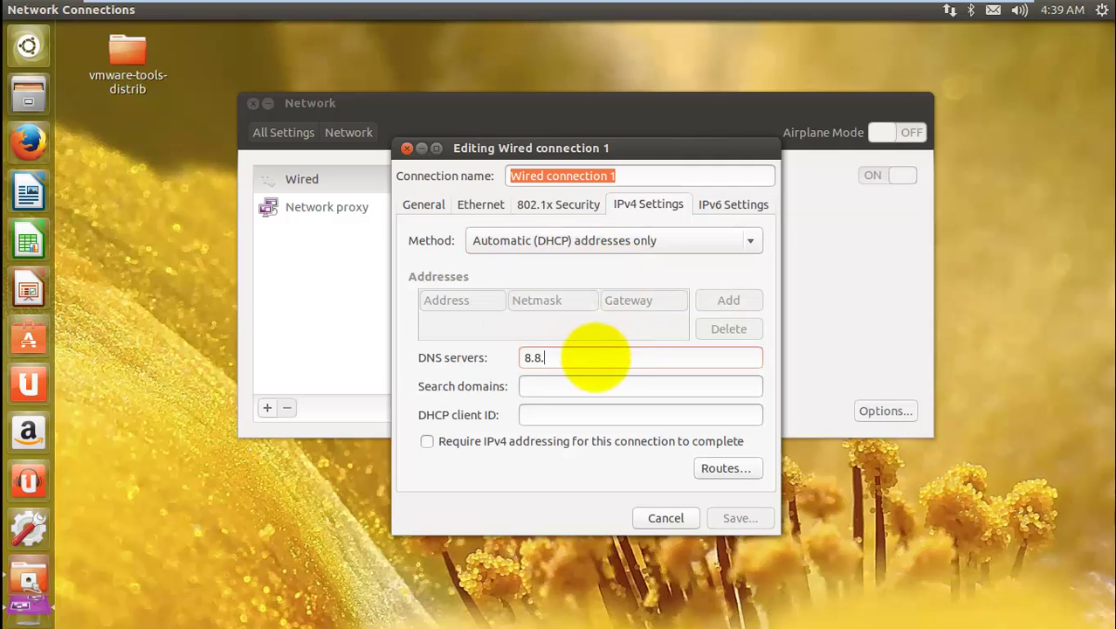
pyautogui.write('8.8')
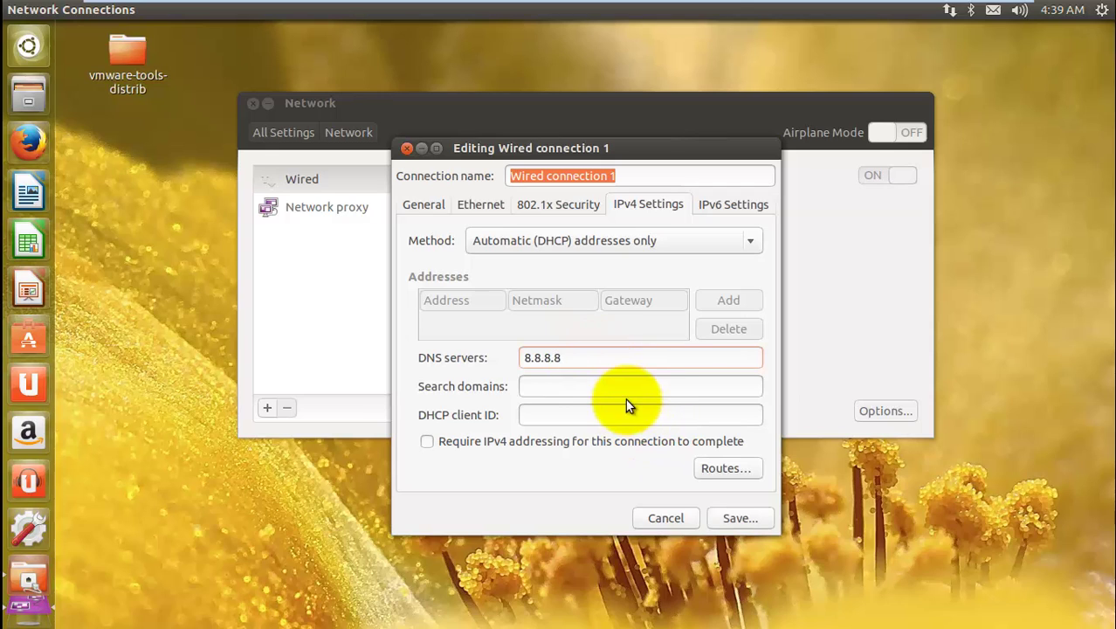
pyautogui.click(627, 386)
pyautogui.click(629, 359)
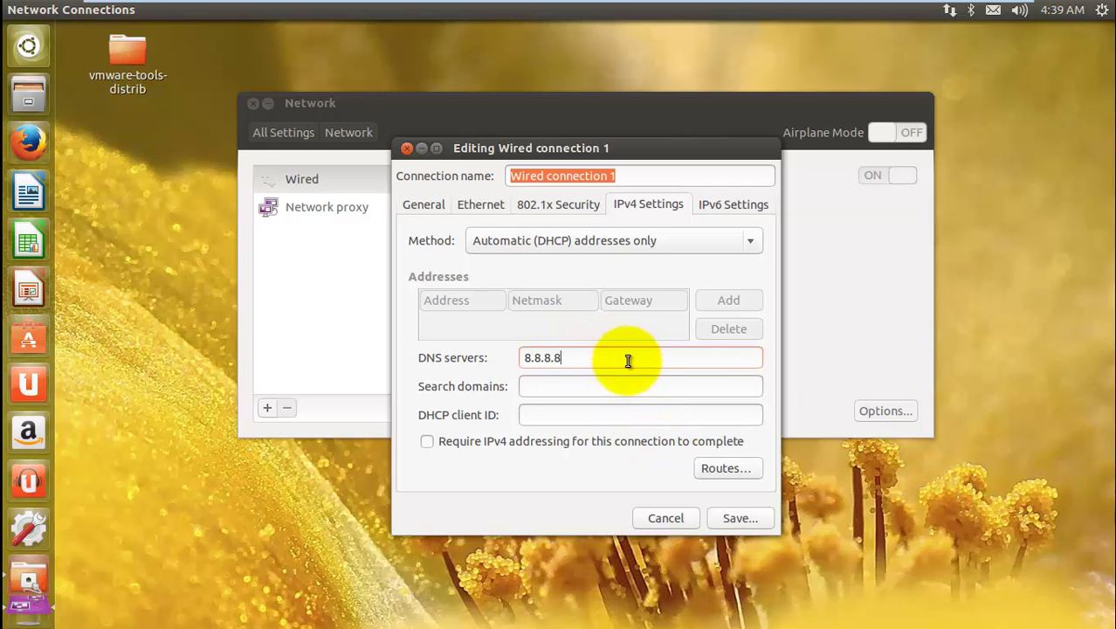
pyautogui.write(',8')
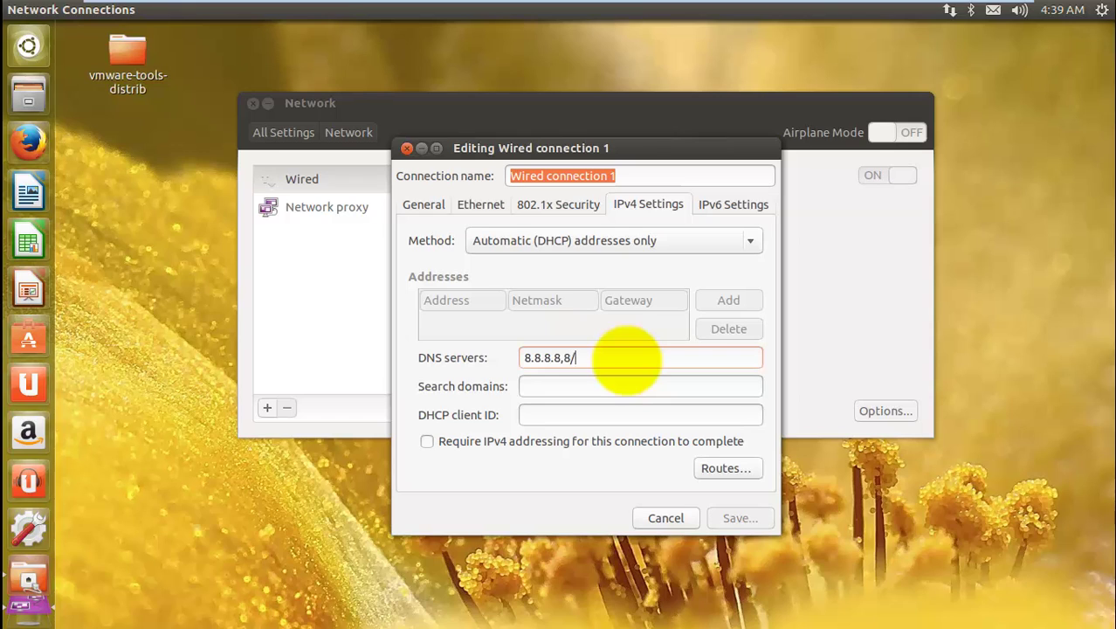
pyautogui.write('.8.4.4')
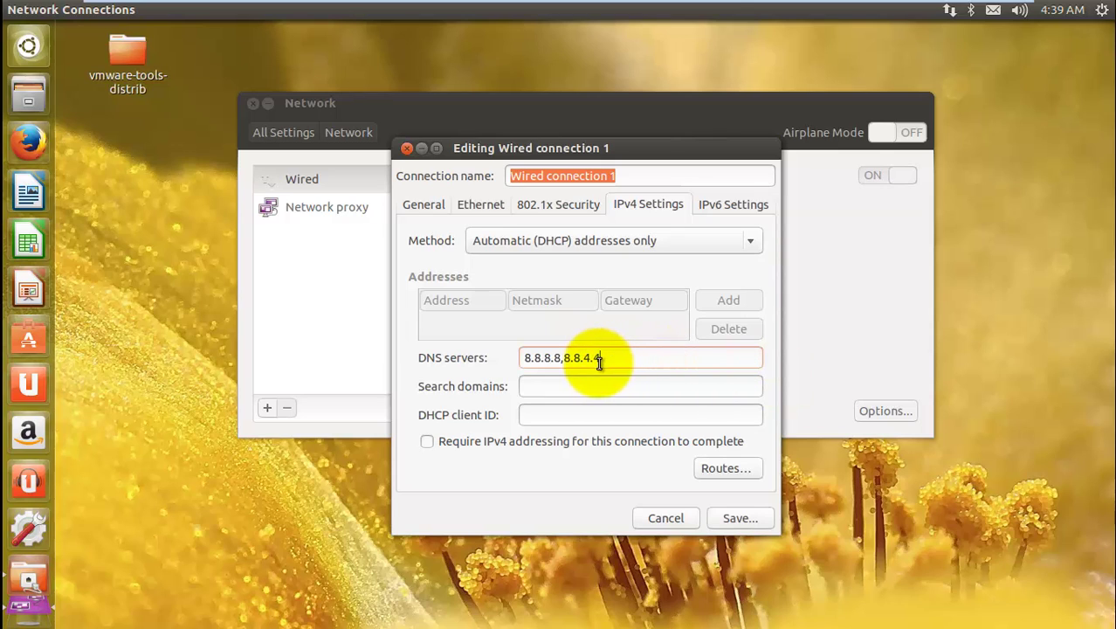
pyautogui.click(746, 516)
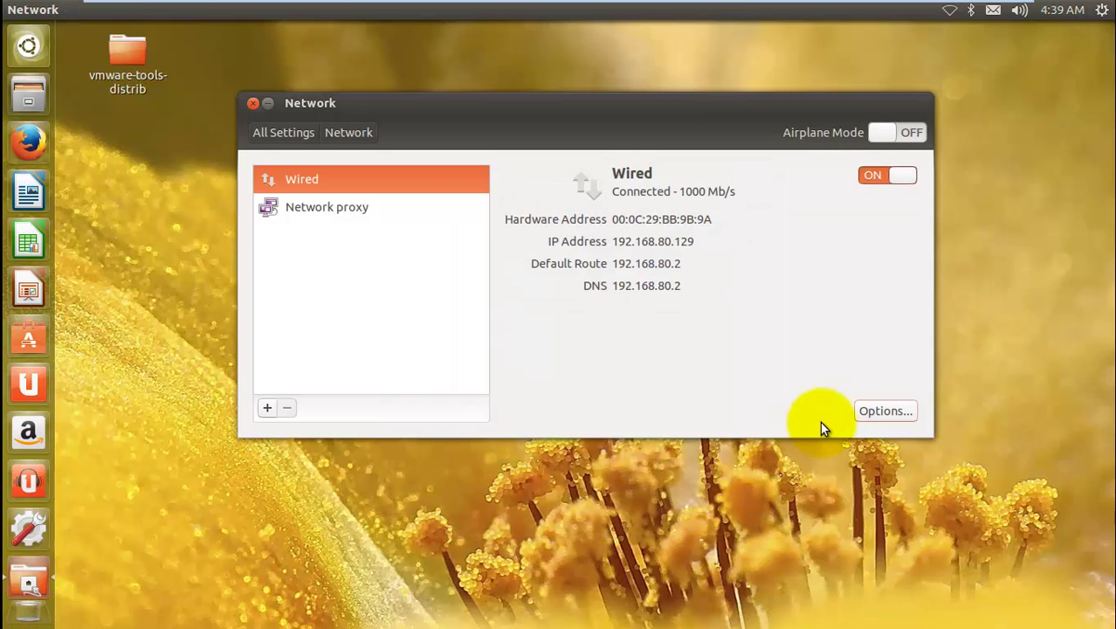
# - Reopen the wired connection's options, and close both the connection editor and the Network settings window
pyautogui.click(882, 412)
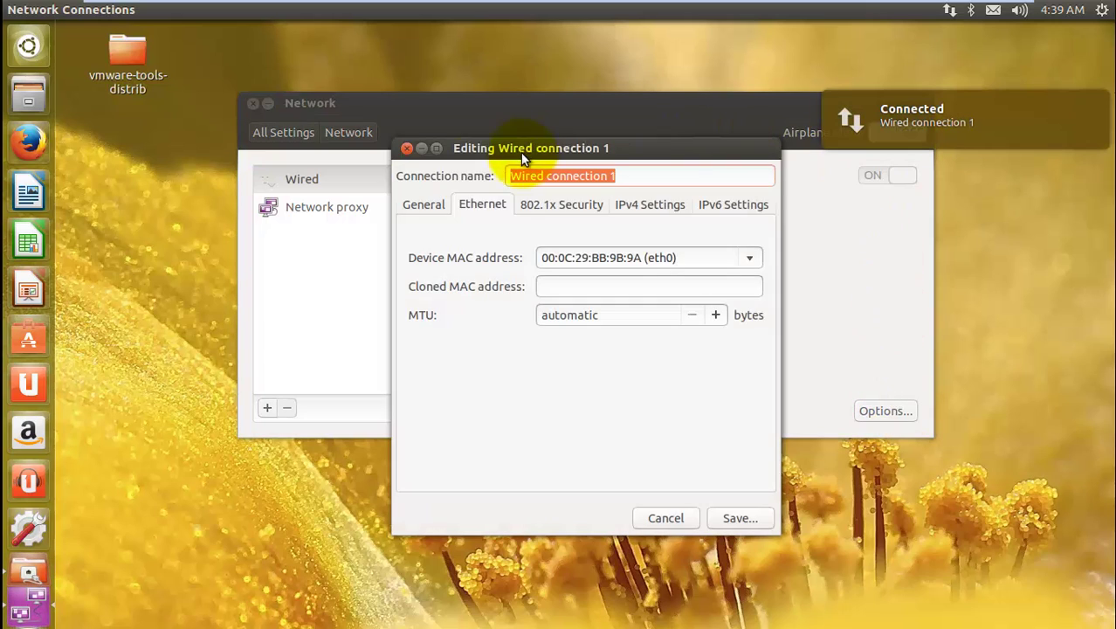
pyautogui.click(406, 147)
pyautogui.click(252, 103)
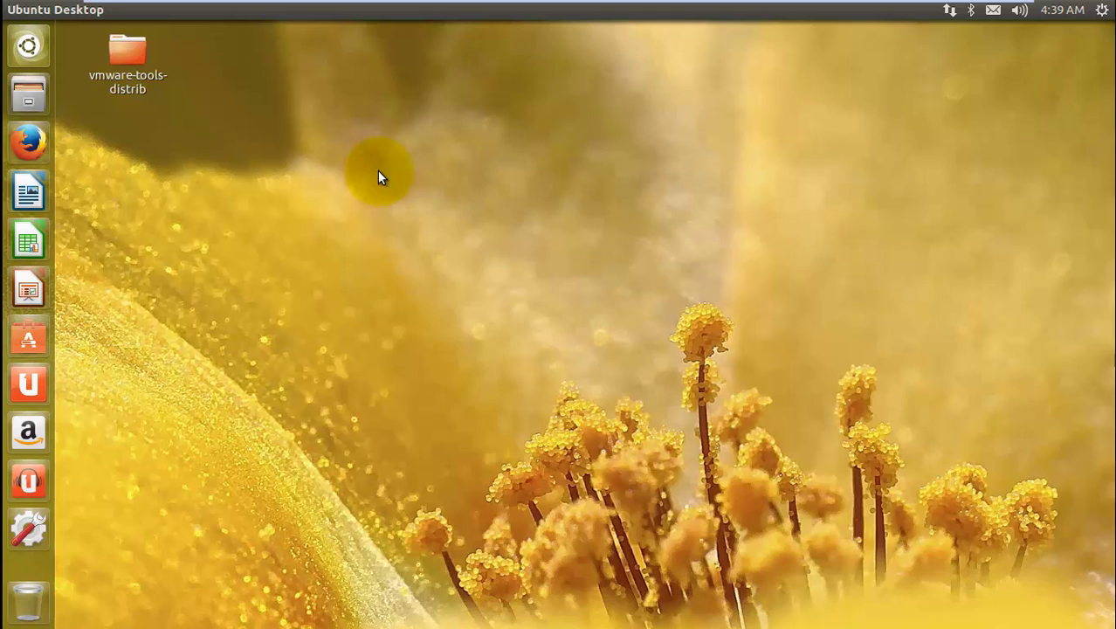
# - Open Wired connection 1 from the list of network connections and check the DNS servers in its IPv4 settings
pyautogui.click(950, 12)
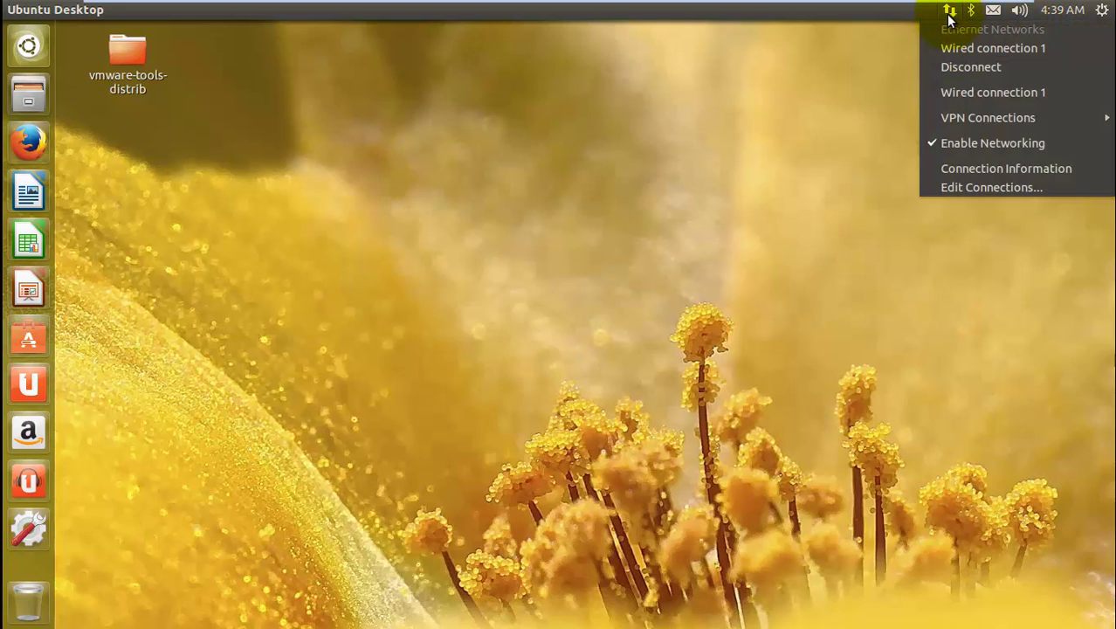
pyautogui.click(974, 191)
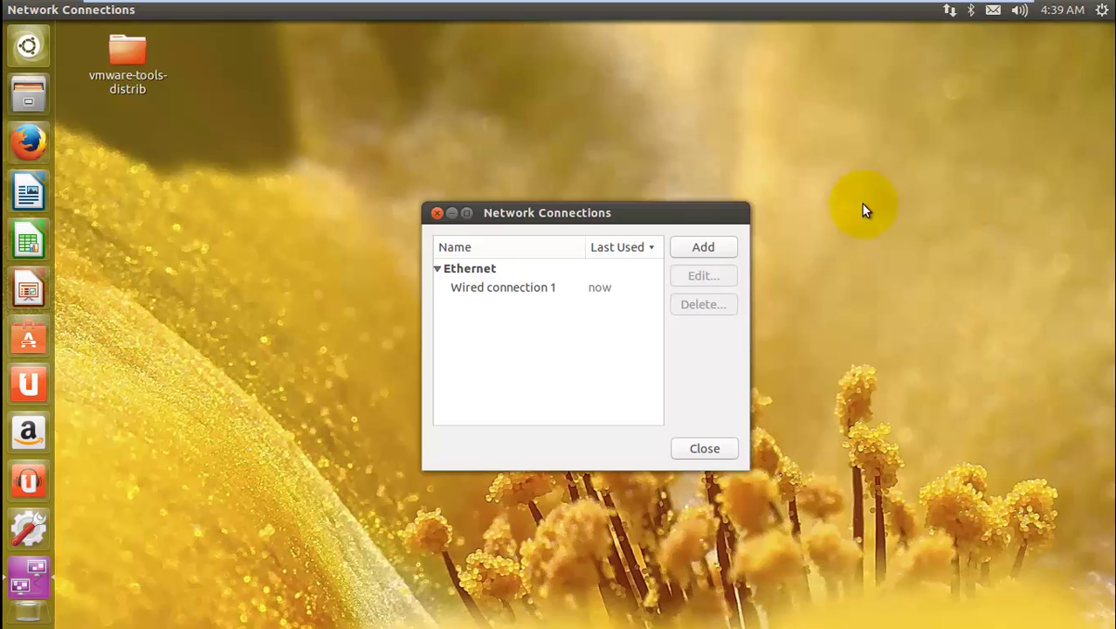
pyautogui.click(553, 287)
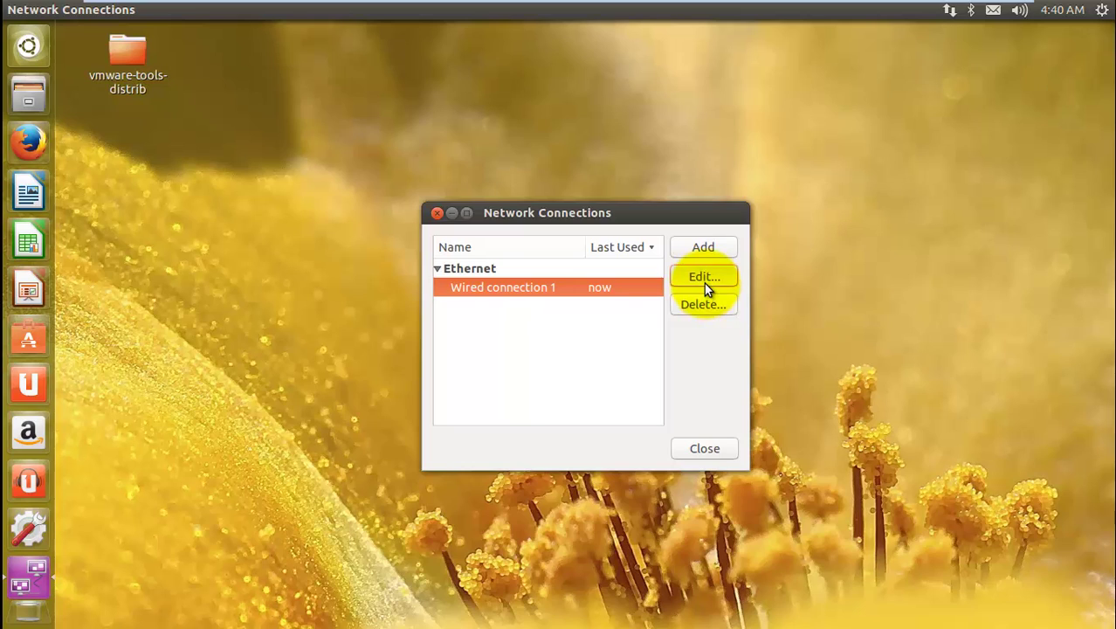
pyautogui.click(705, 278)
pyautogui.click(657, 206)
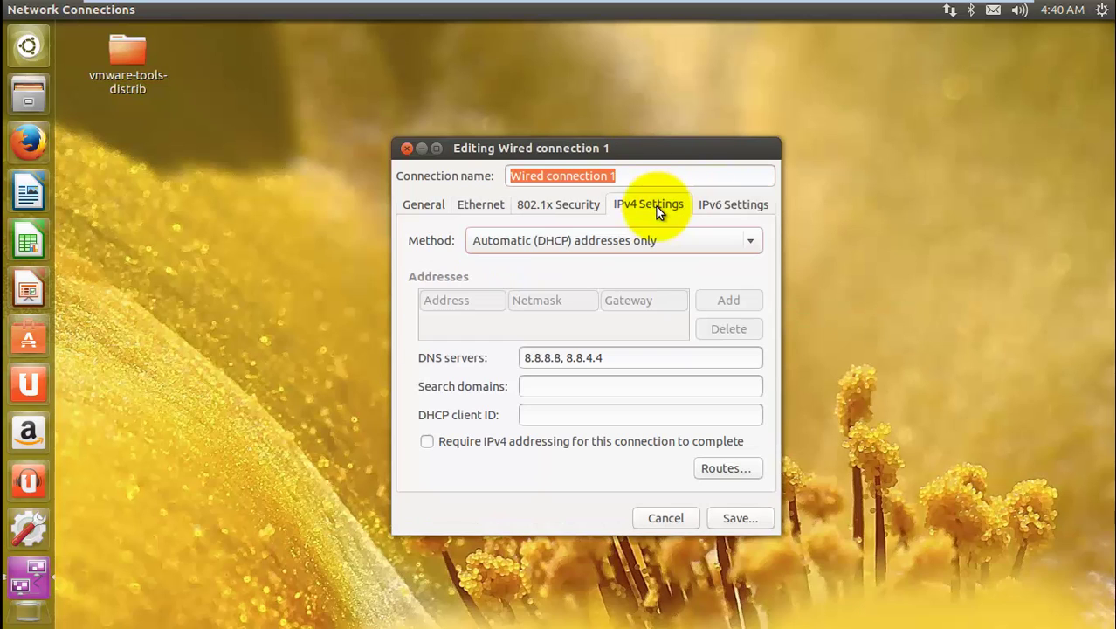